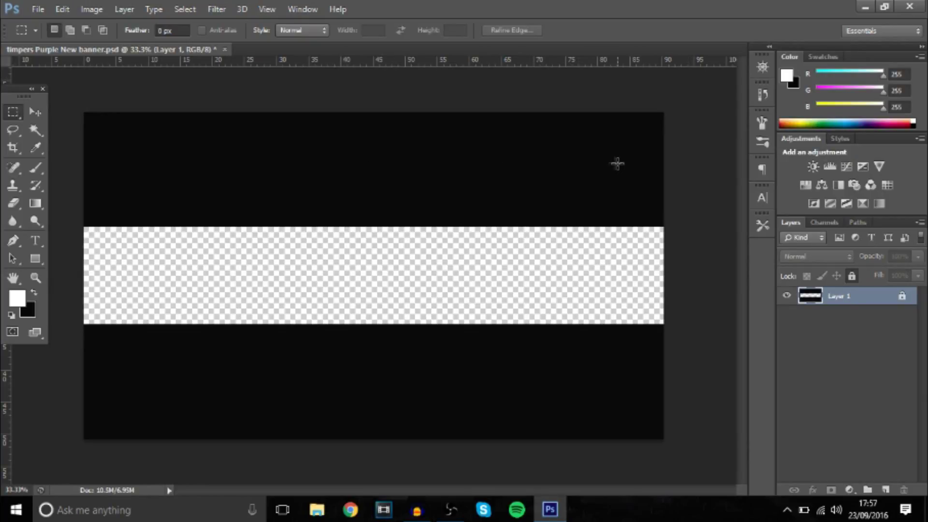
- Switch to the Move tool and add a new empty Layer 2
click(35, 111)
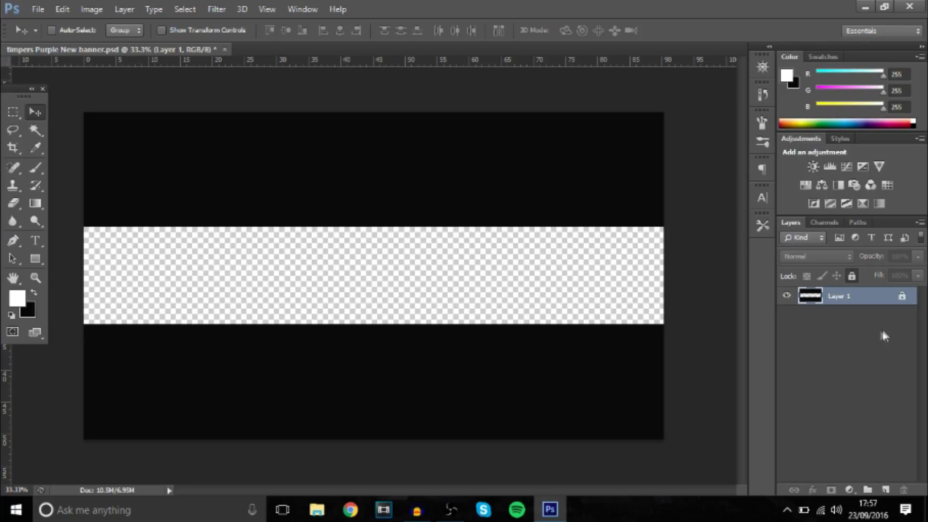
click(786, 295)
click(786, 295)
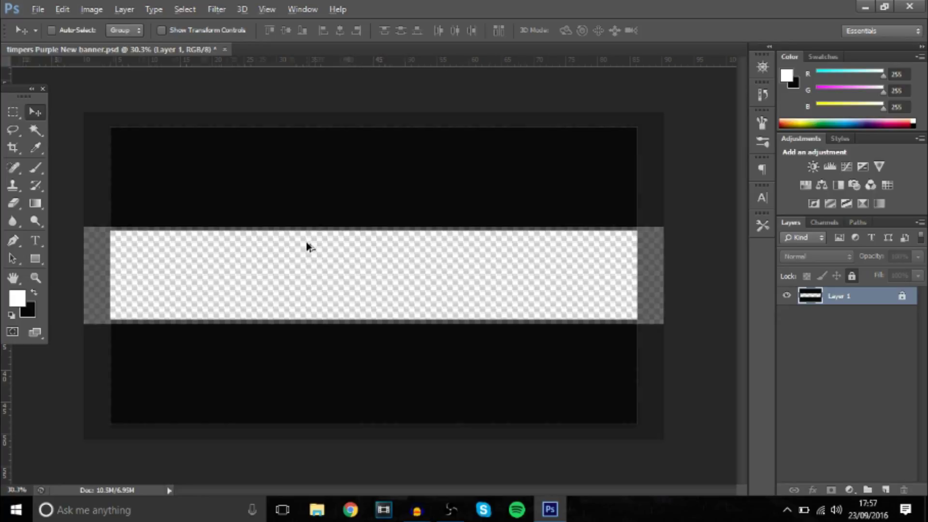
key(alt)
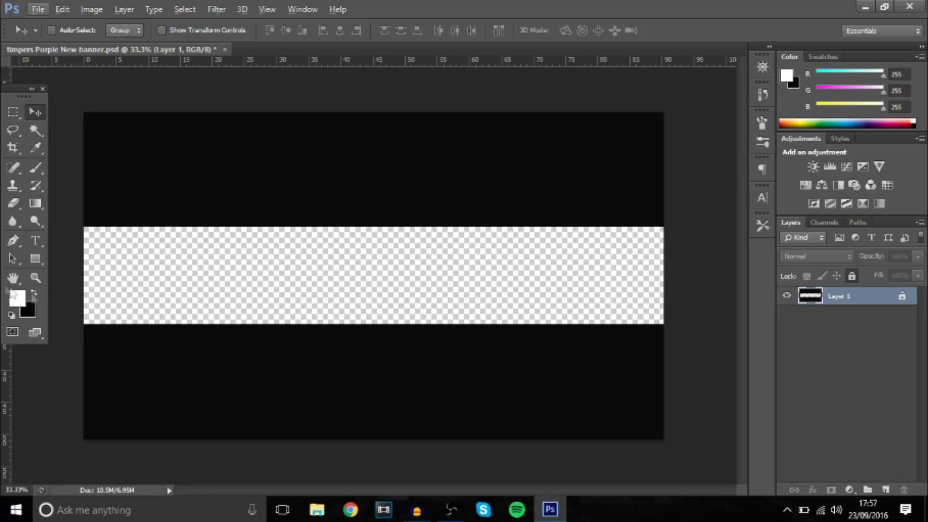
click(885, 489)
- Set the foreground colour to purple #6014c9
click(16, 298)
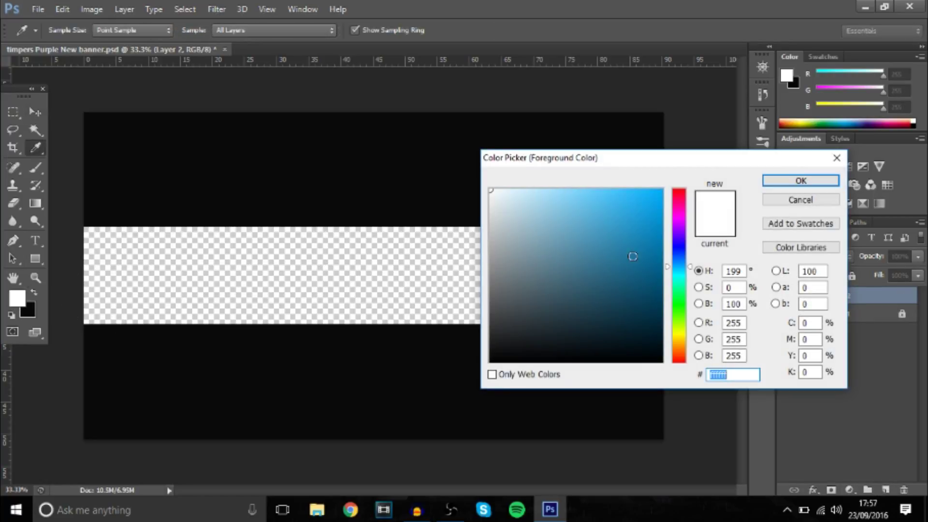
click(678, 235)
text(5509bc)
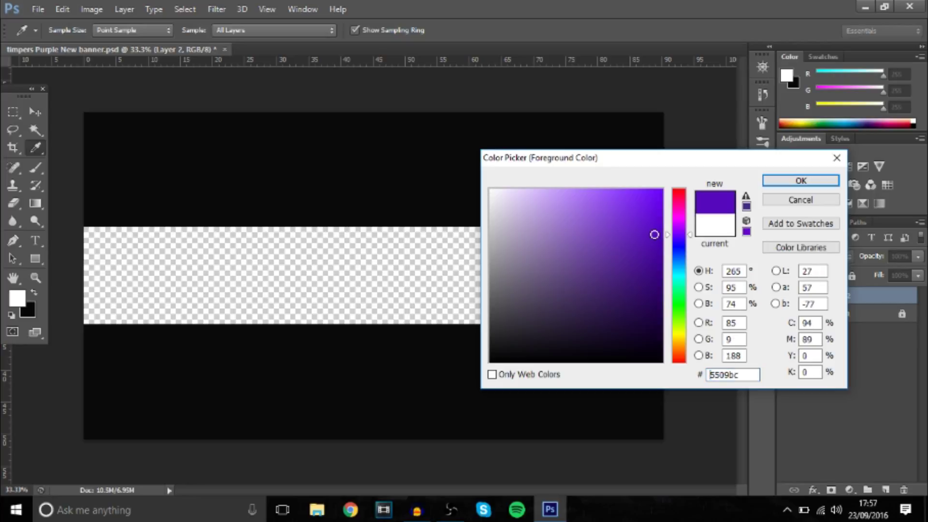
click(646, 223)
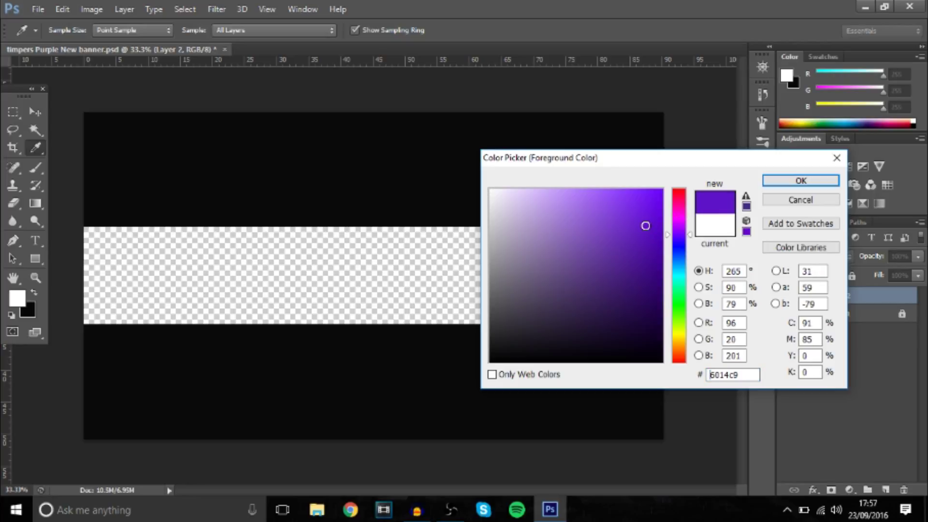
click(797, 181)
- Fill Layer 2 with the purple and move it beneath the black template layer
key(alt+BackSpace)
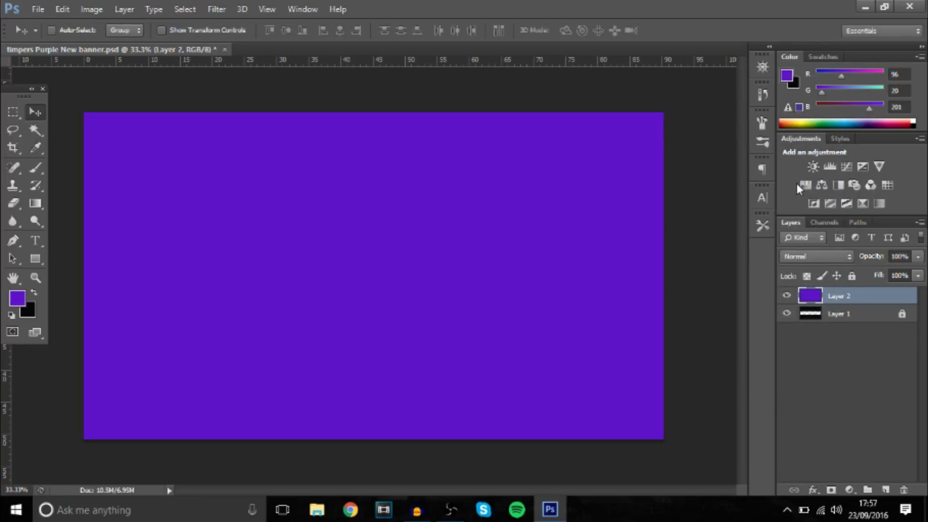
drag(834, 295, 854, 322)
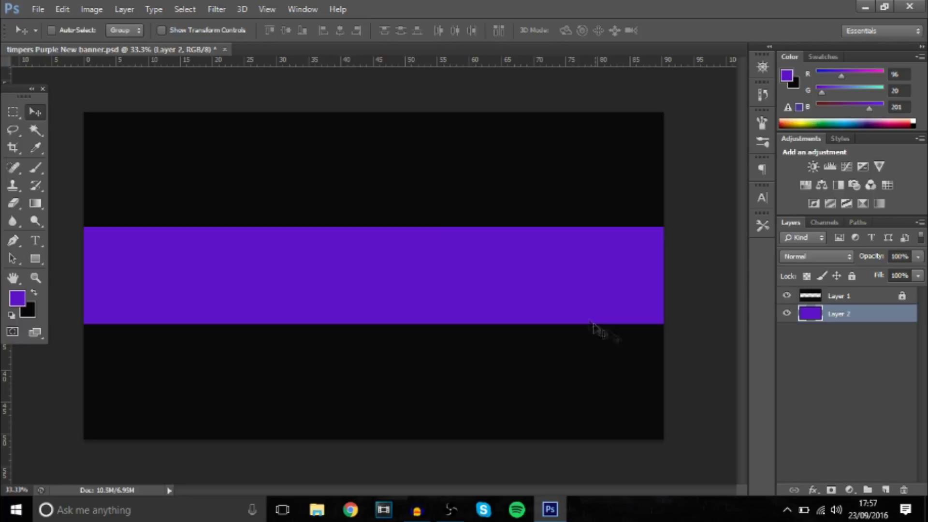
click(351, 509)
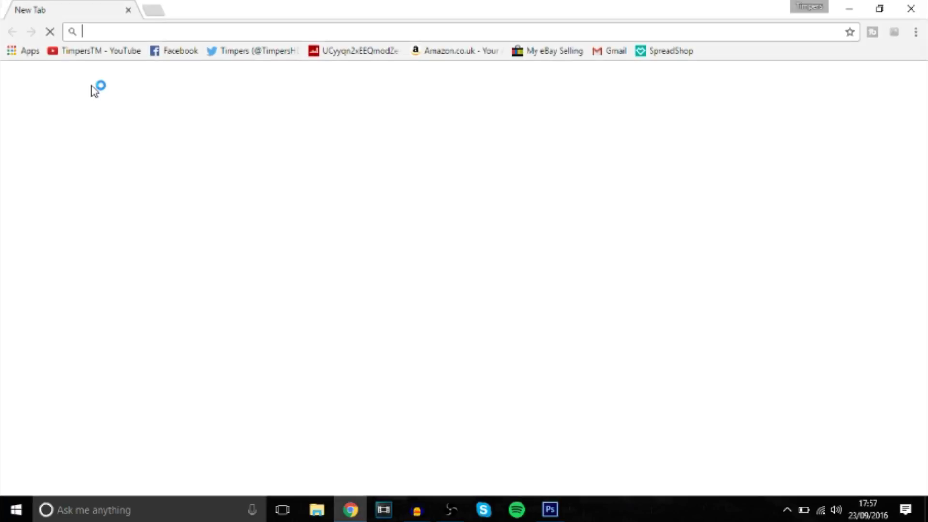
- Search Google Images for 'fifa 17 gameplay' and copy the free-kick image
text(fifa 17)
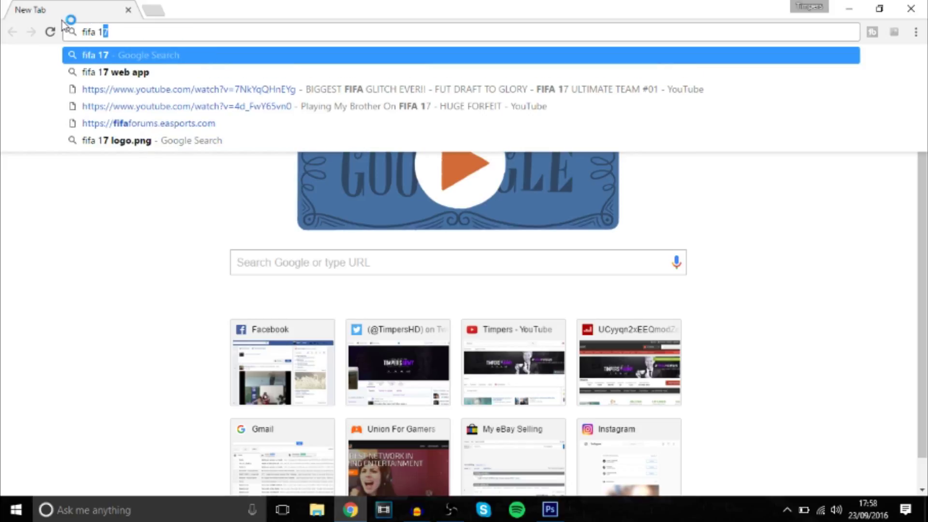
text( g)
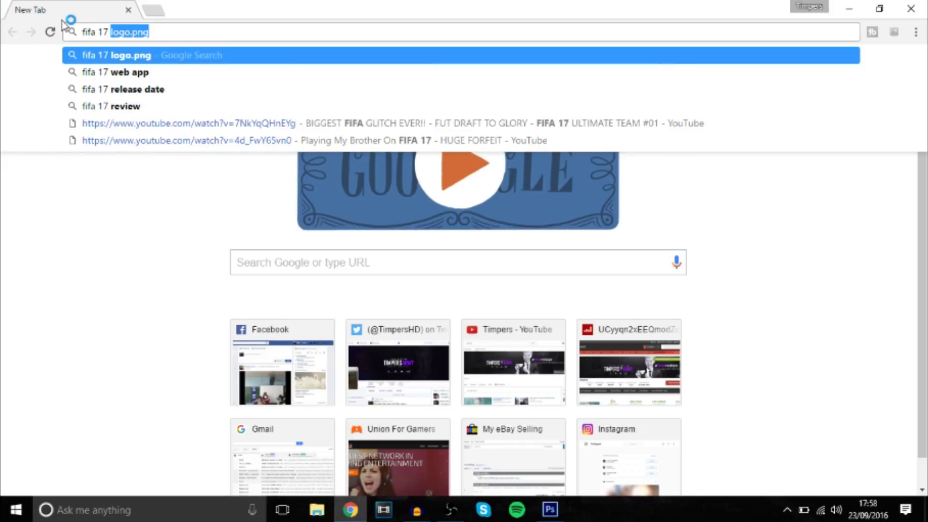
text(ameplay)
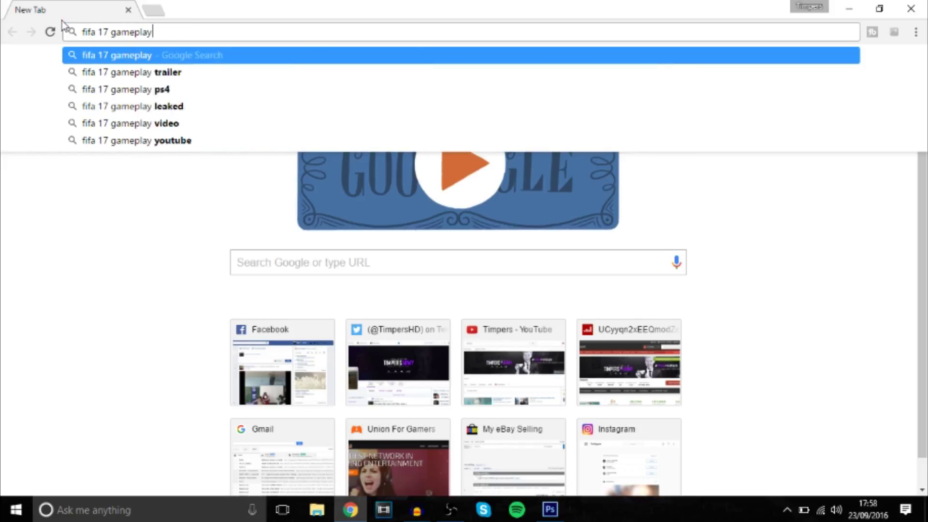
key(Return)
click(231, 124)
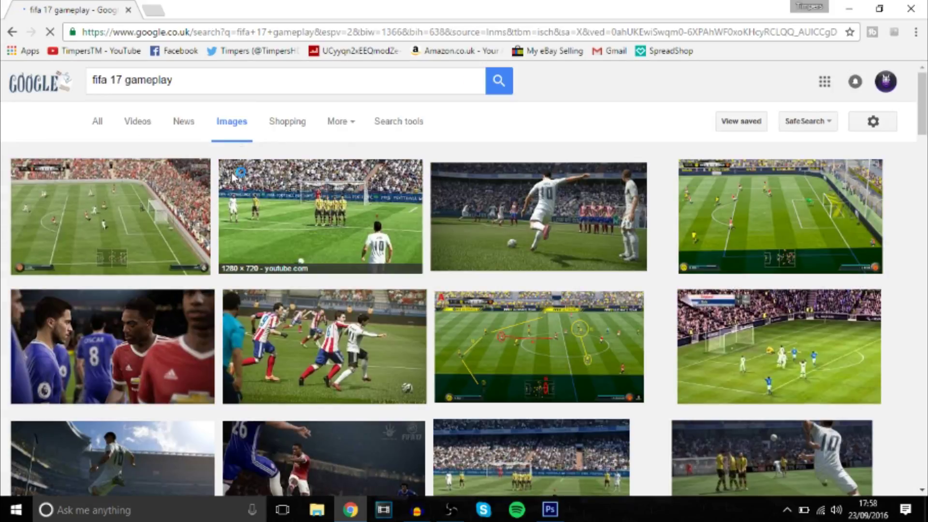
click(526, 213)
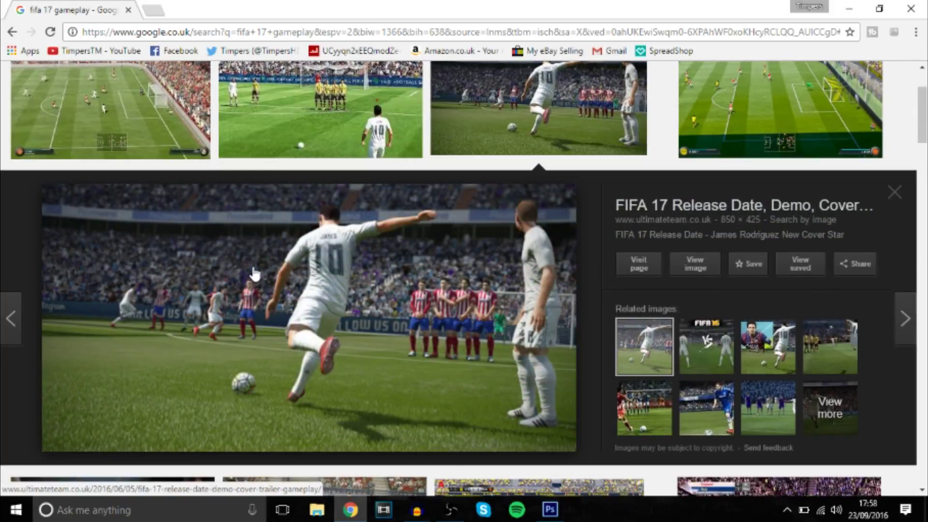
right_click(253, 269)
click(309, 406)
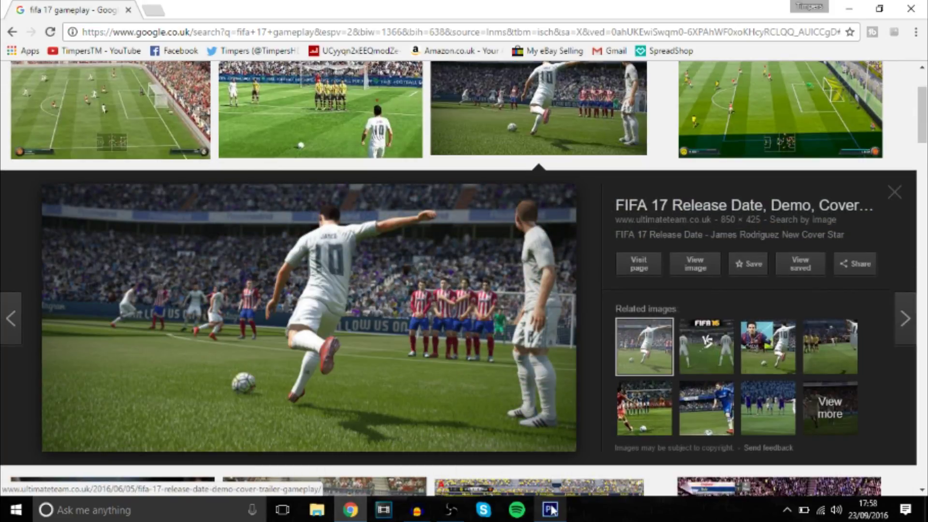
- Paste the gameplay image into the banner, scaled to about 159% on the strip's right
click(549, 509)
key(ctrl+v)
drag(418, 285, 550, 286)
key(ctrl+t)
drag(605, 228, 662, 196)
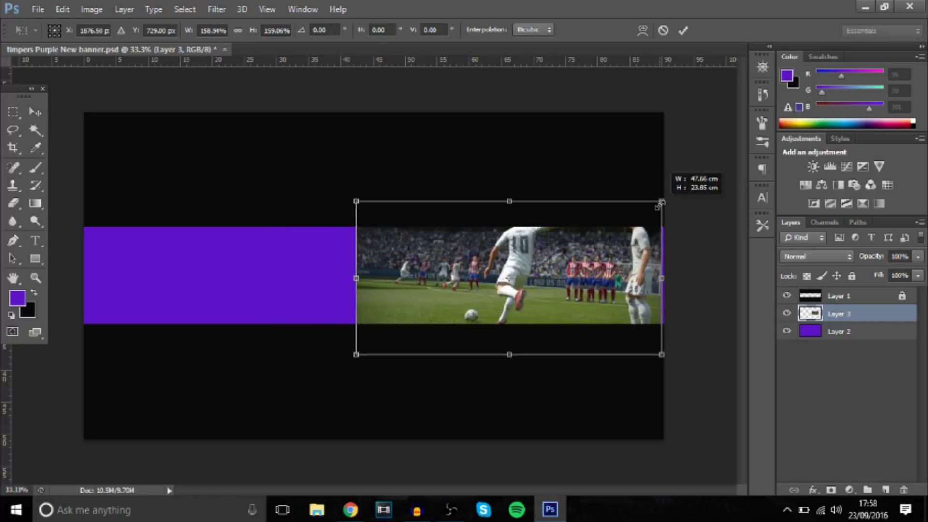
drag(599, 259, 610, 273)
key(Return)
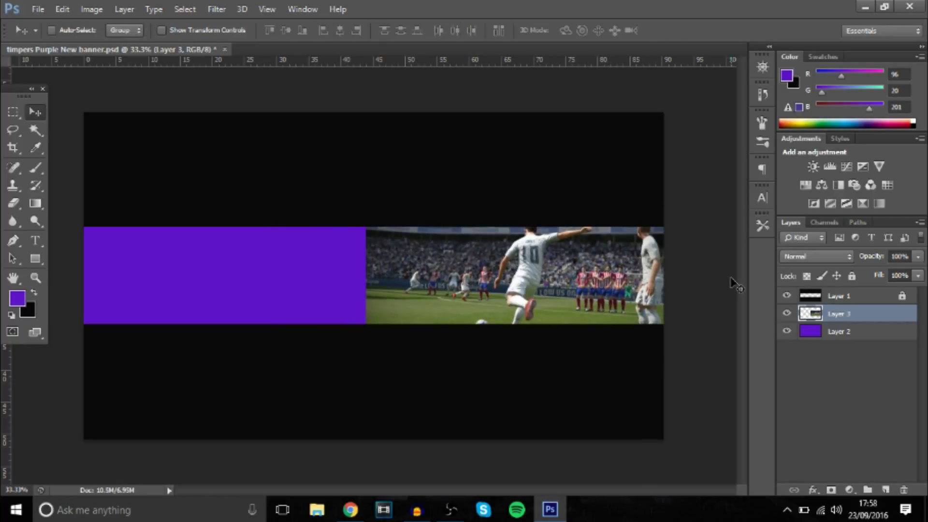
- Go back to the Google Images results and browse other gameplay previews
click(350, 509)
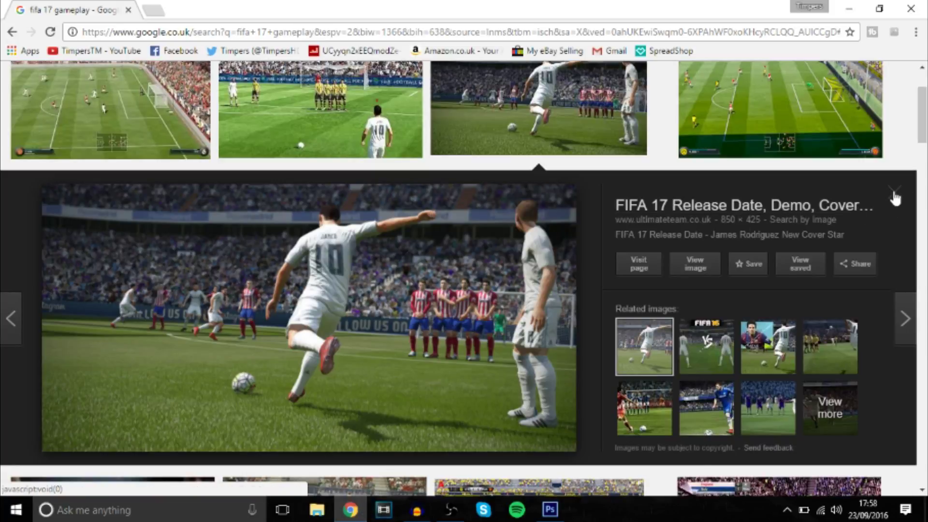
click(894, 193)
click(368, 281)
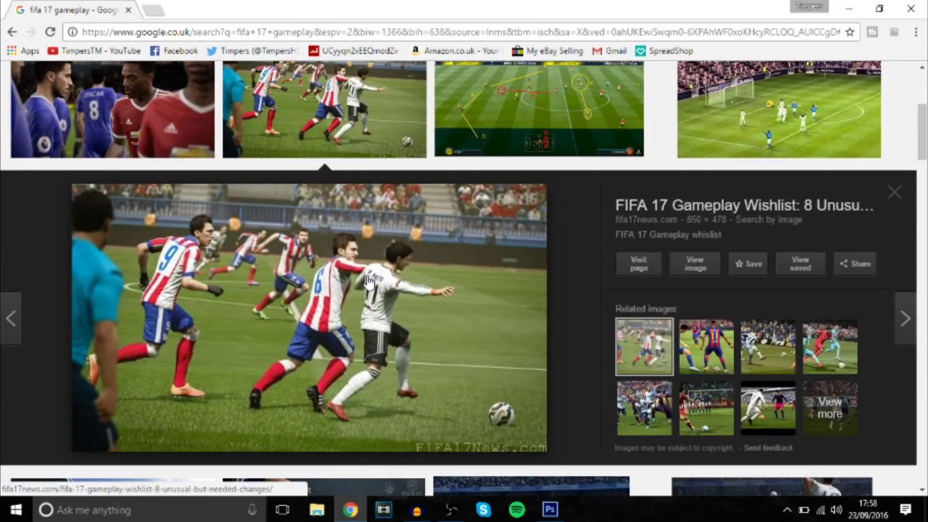
click(895, 193)
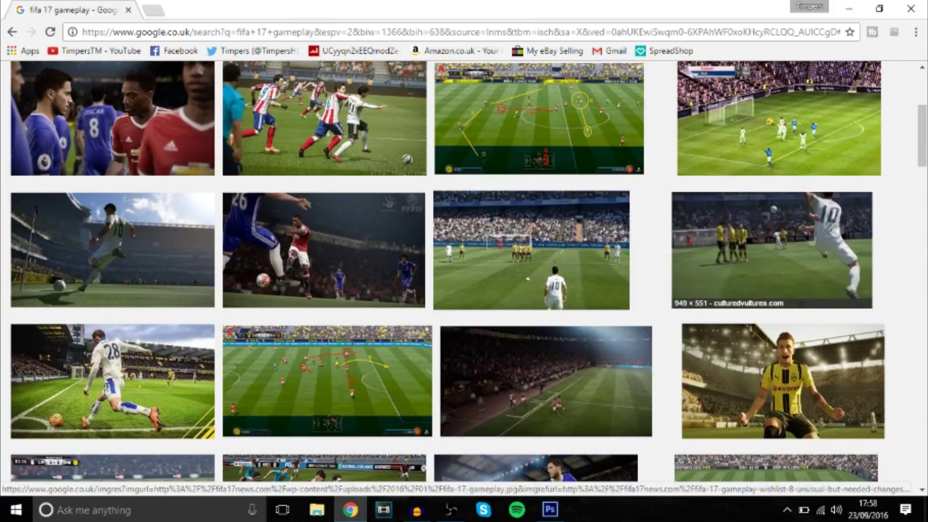
scroll(609, 260, down, 5)
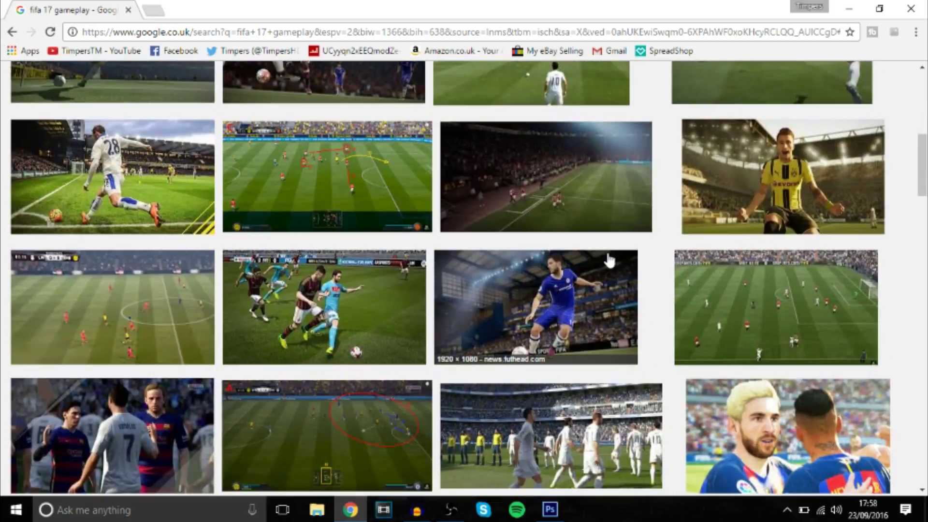
scroll(608, 260, down, 1)
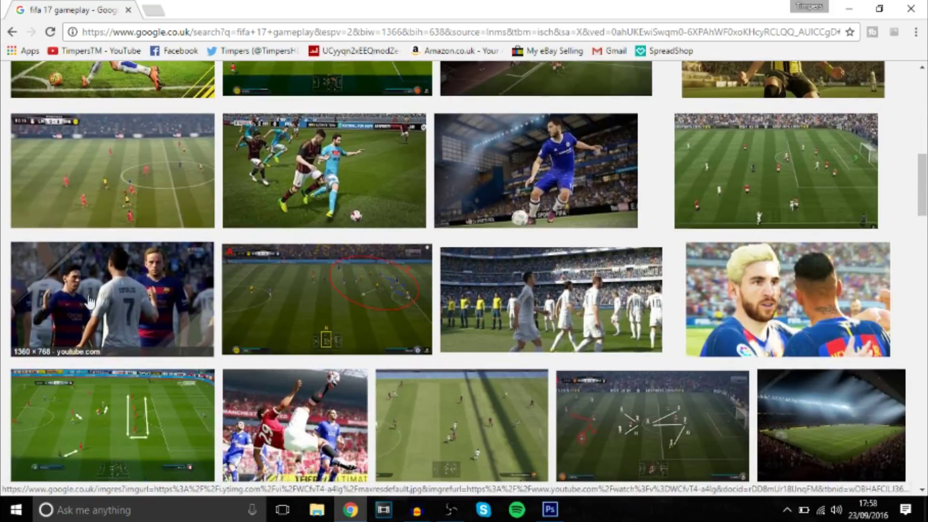
scroll(89, 302, down, 2)
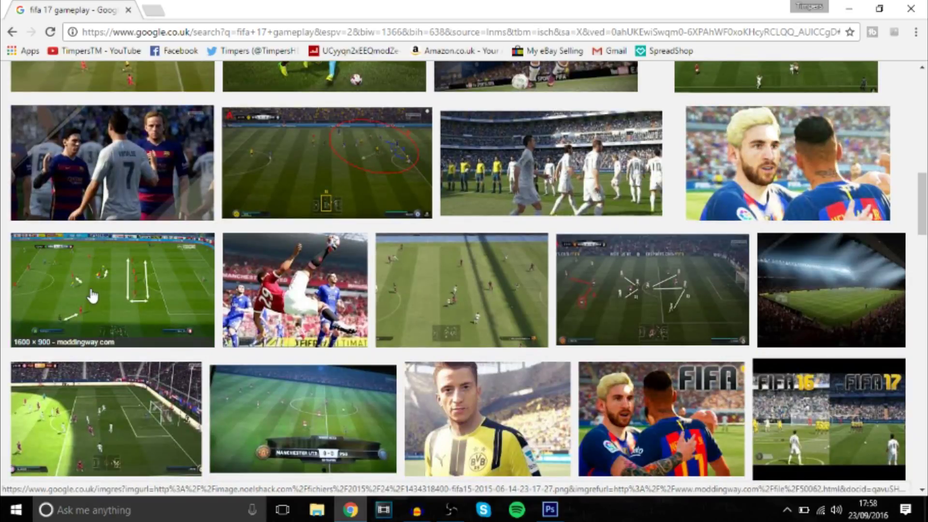
scroll(104, 249, up, 1)
- Find the Hazard/Martial players close-up among related images and copy its image address
click(107, 246)
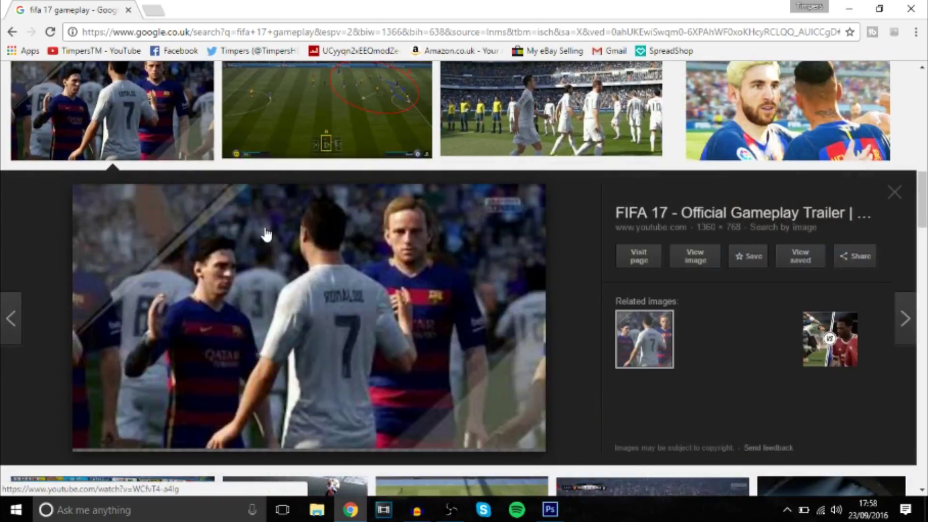
right_click(287, 263)
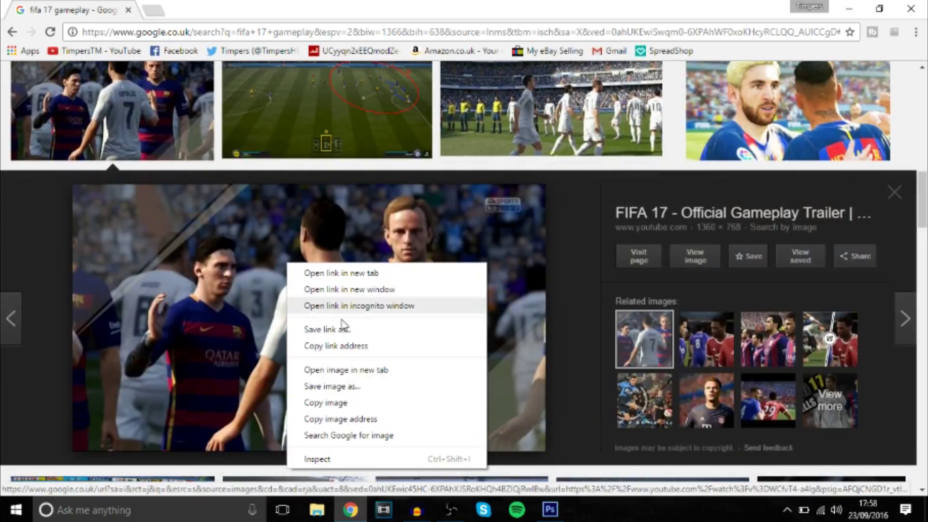
click(726, 340)
scroll(724, 323, up, 10)
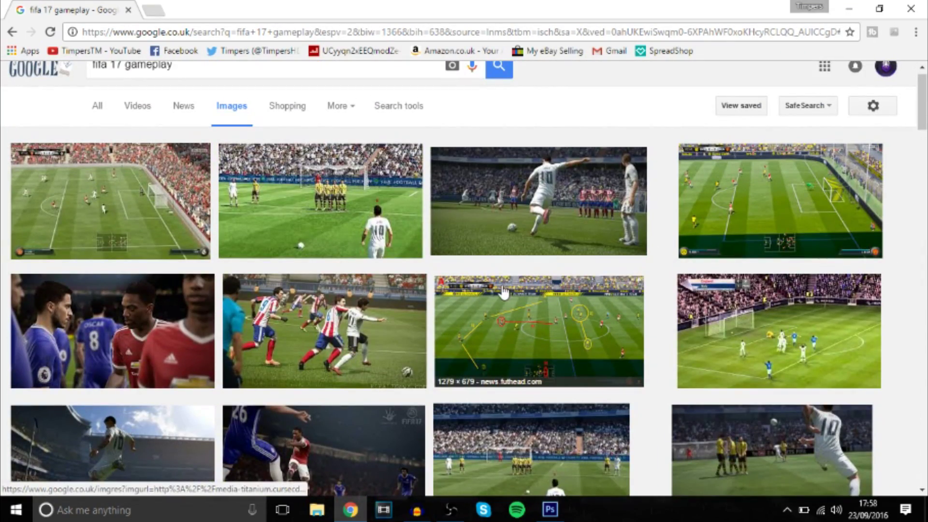
scroll(493, 298, down, 3)
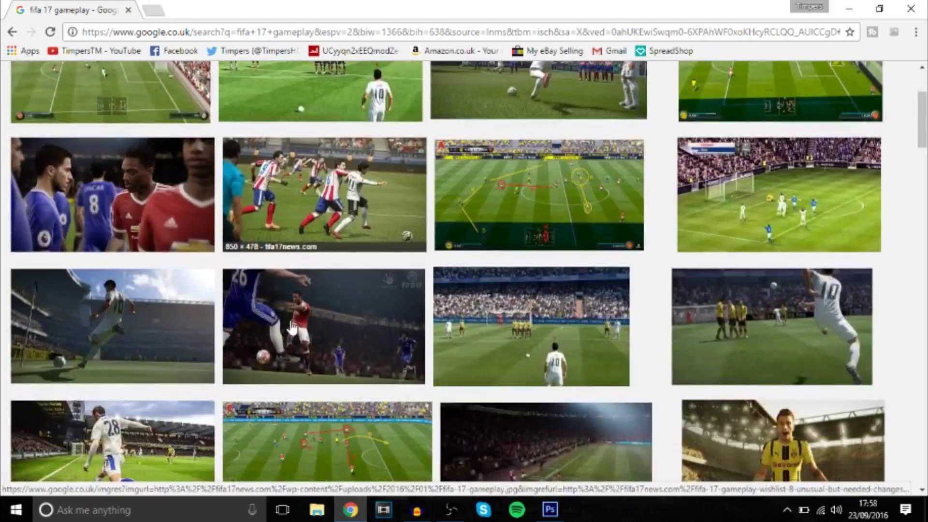
click(79, 213)
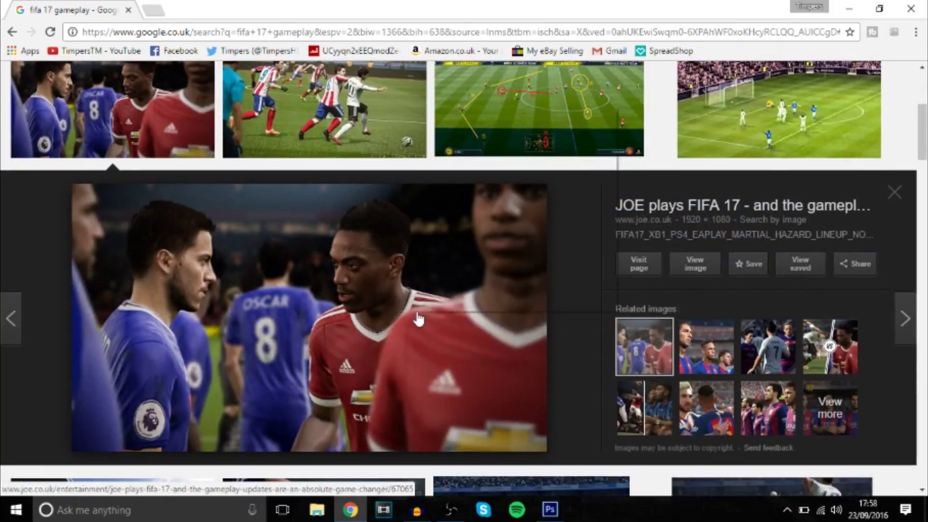
right_click(415, 324)
click(466, 262)
- Drop the players image into the banner, scaled to about 85% on the strip's left
drag(466, 263, 306, 278)
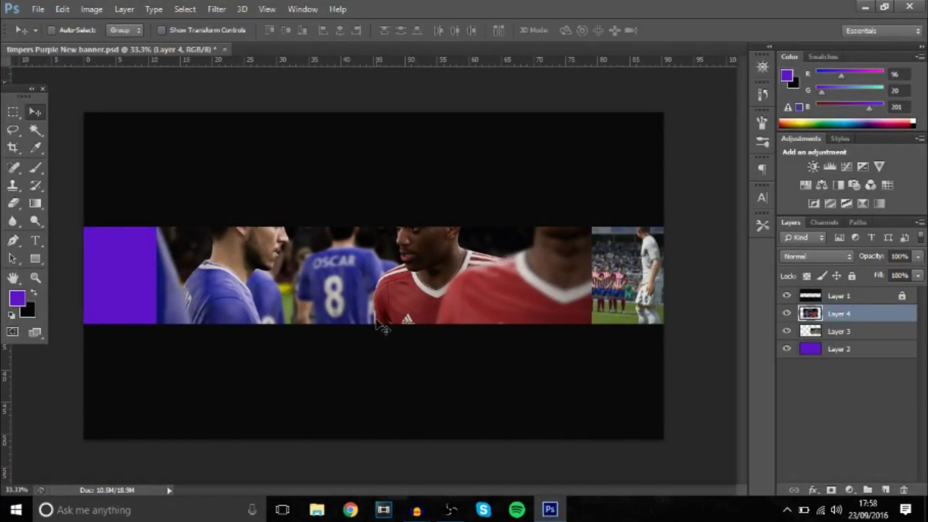
key(ctrl+t)
drag(592, 145, 560, 170)
drag(519, 227, 379, 246)
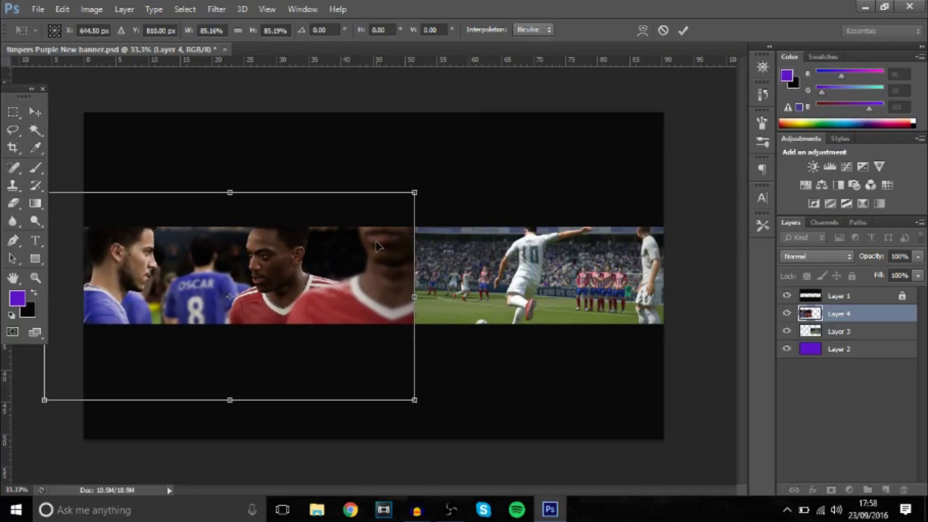
key(Return)
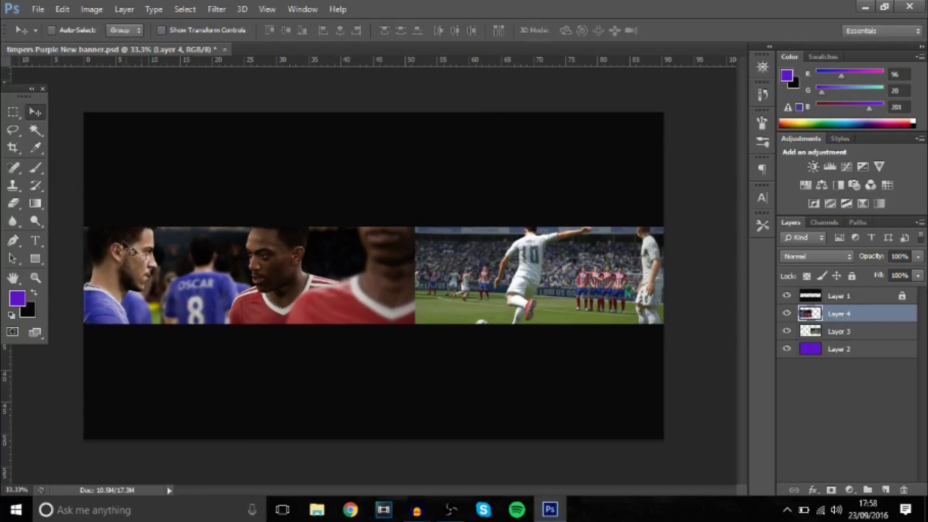
- Erase the seam between the two images with a large soft eraser
click(13, 203)
drag(412, 229, 439, 237)
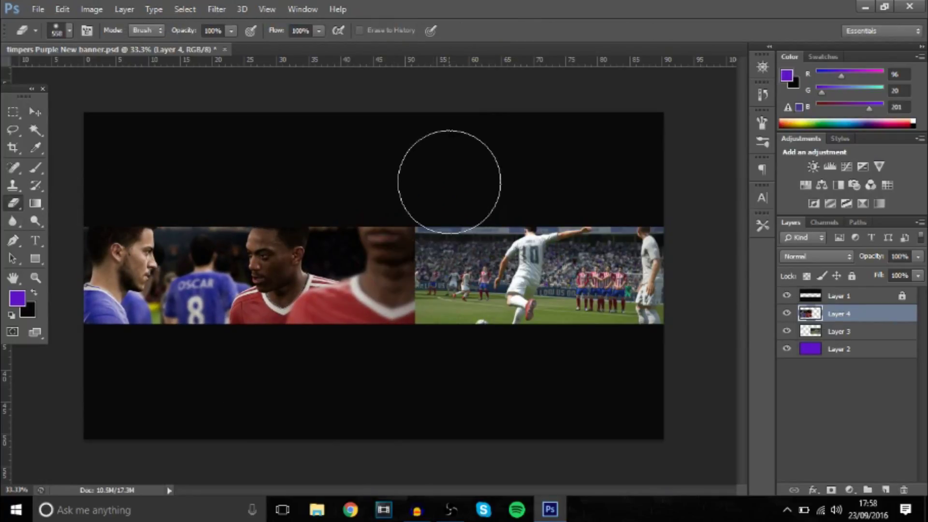
mouse_move(445, 170)
mouse_down()
mouse_move(455, 275)
mouse_move(472, 189)
mouse_up()
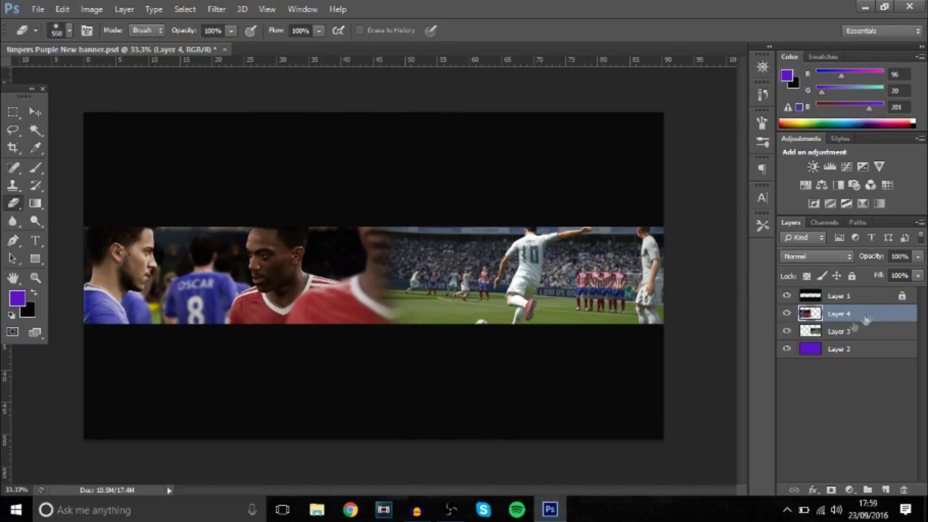
- Group Layer 3 and Layer 4 into Group 1, leaving Hue/Saturation unapplied
click(838, 331)
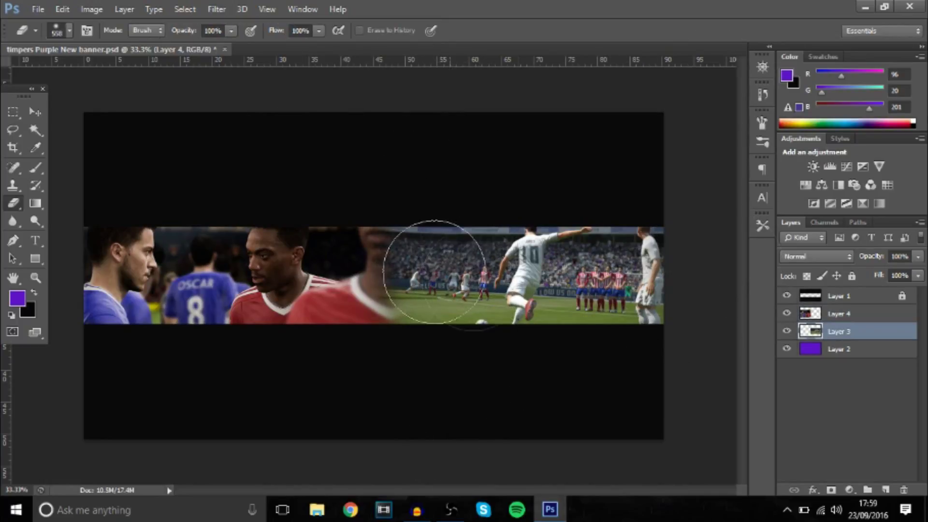
shift+click(856, 314)
key(ctrl+g)
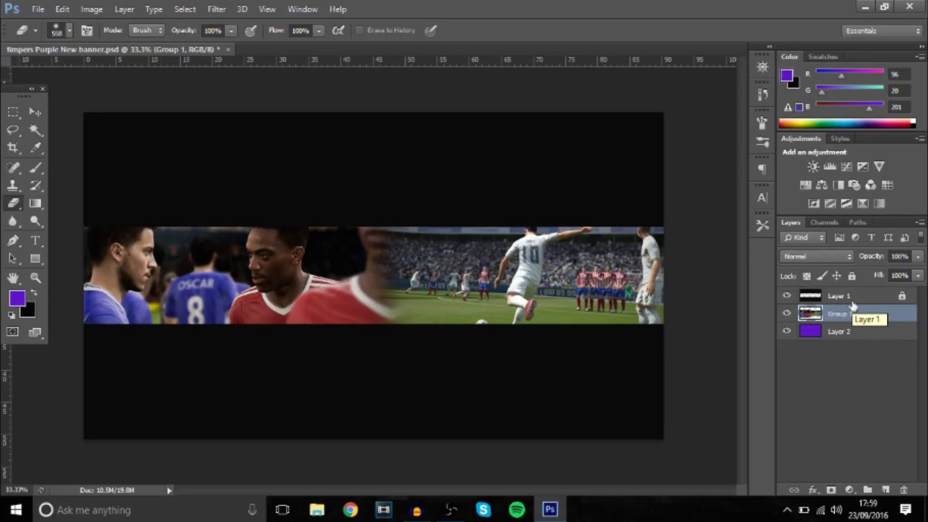
key(ctrl+u)
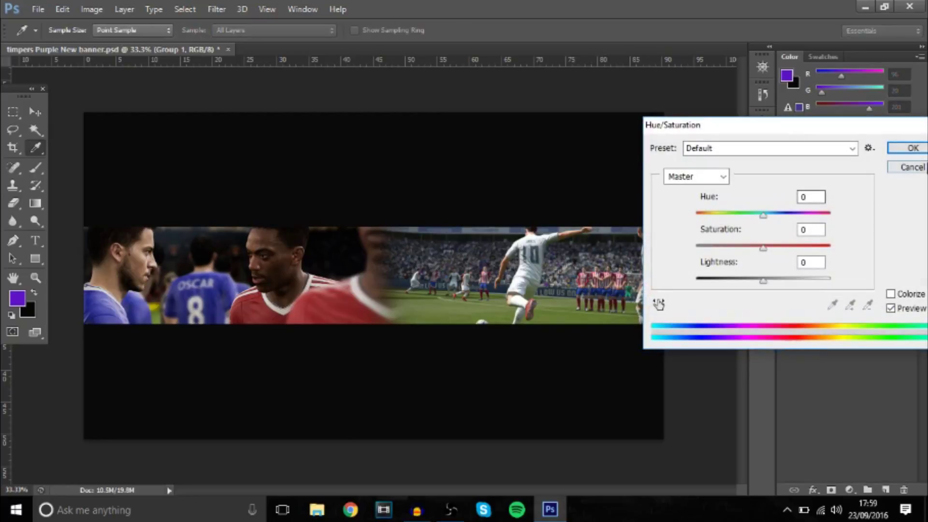
key(Escape)
key(e)
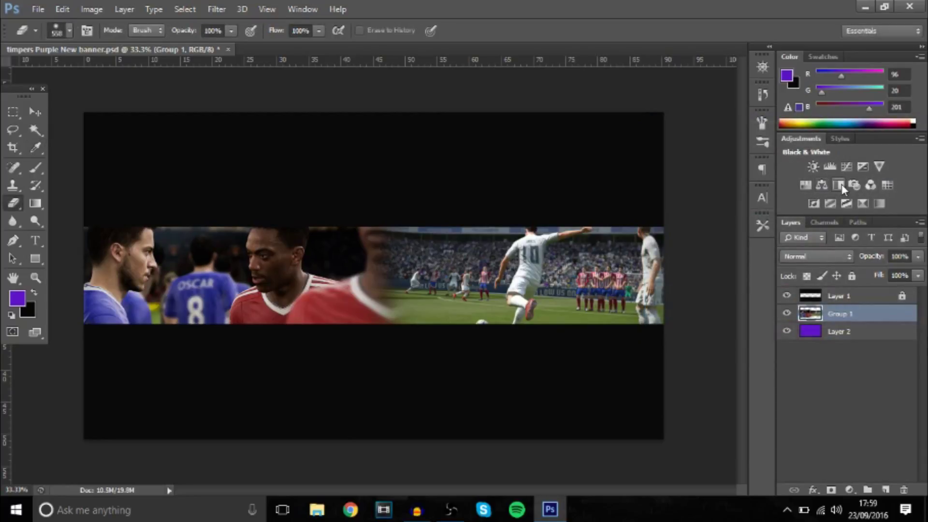
- Add a Black & White adjustment with Reds -4, Greens -6 and Cyans lowered to 42
click(842, 184)
drag(501, 217, 700, 213)
drag(674, 303, 677, 331)
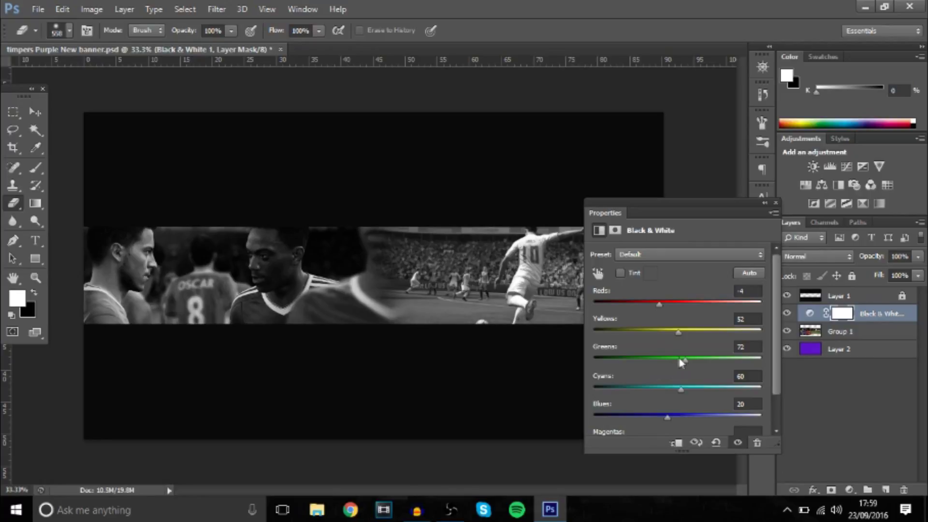
drag(685, 362, 659, 360)
drag(680, 390, 662, 416)
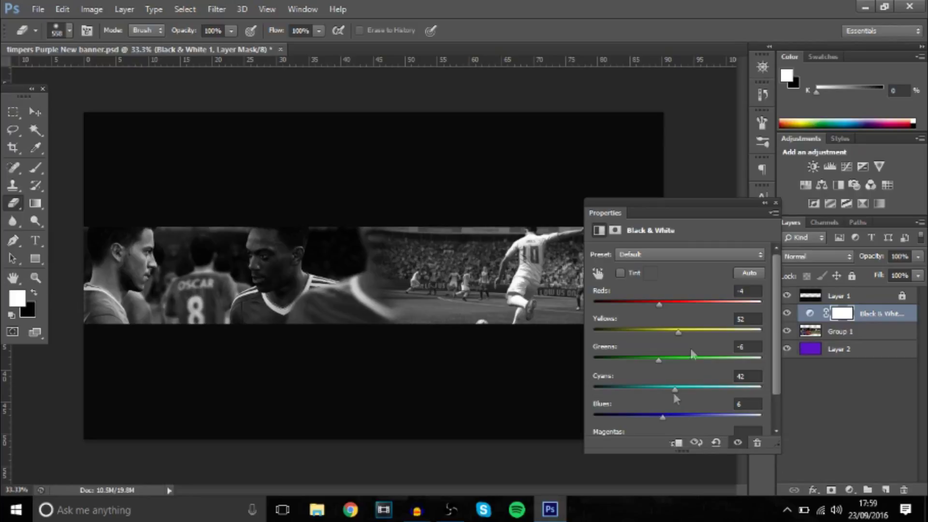
click(764, 204)
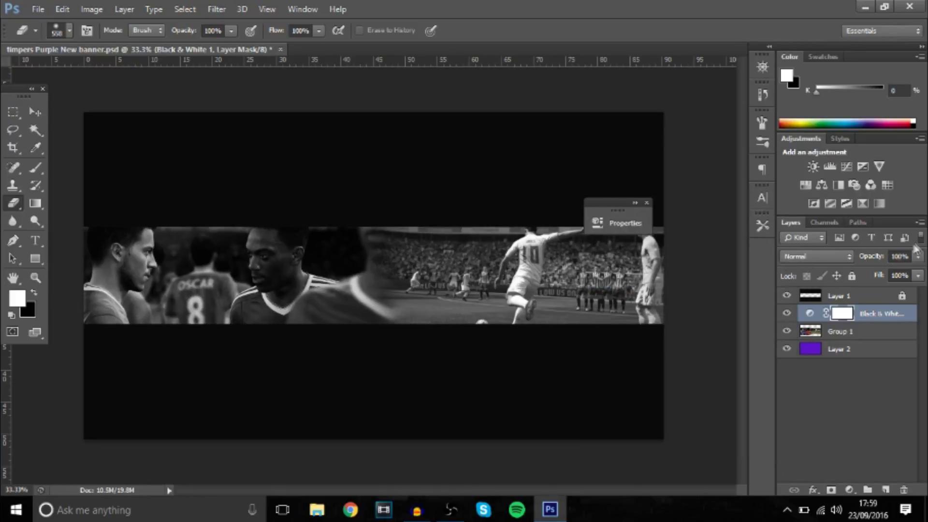
- Add a Brightness/Contrast adjustment with brightness -25 and contrast 16
click(647, 203)
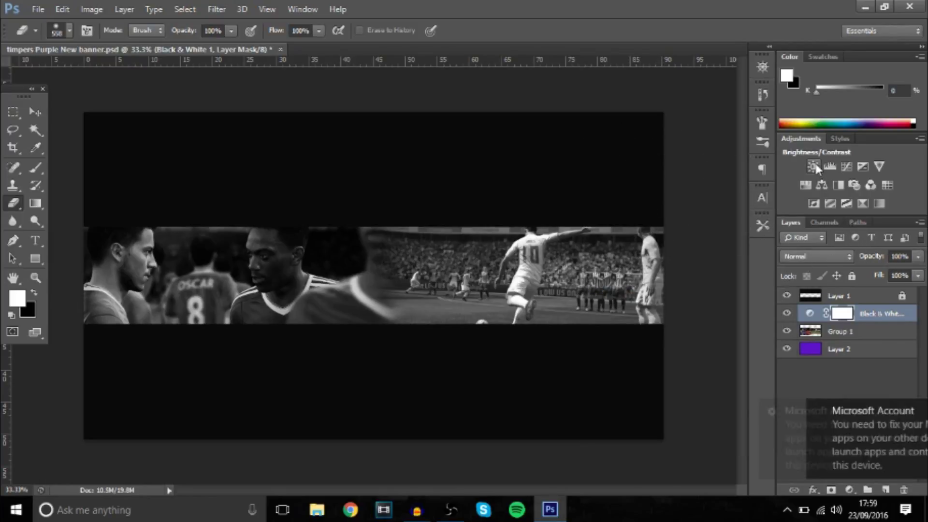
click(915, 412)
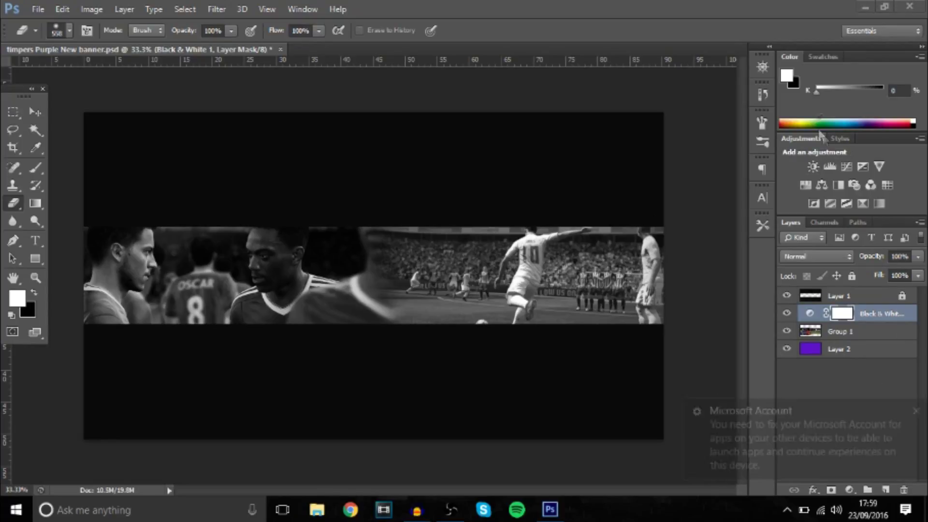
click(813, 166)
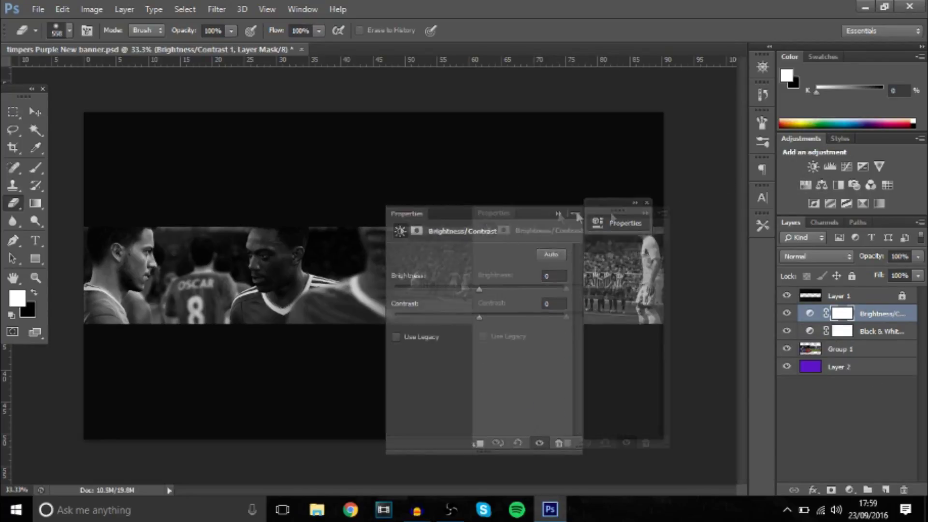
drag(558, 213, 839, 203)
drag(759, 278, 747, 276)
drag(760, 308, 777, 311)
click(848, 194)
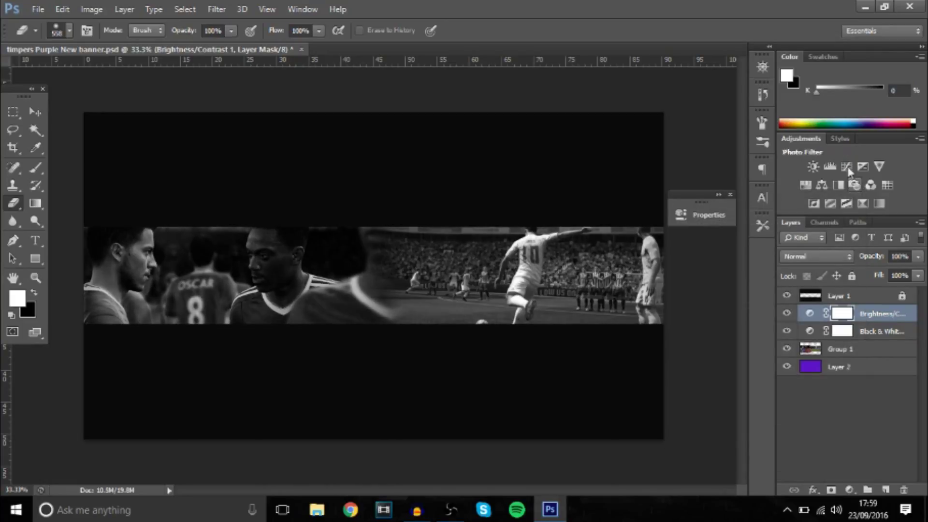
- Add an S-shaped Curves and an Exposure +0.11 adjustment, then select all three adjustments
click(846, 166)
click(605, 309)
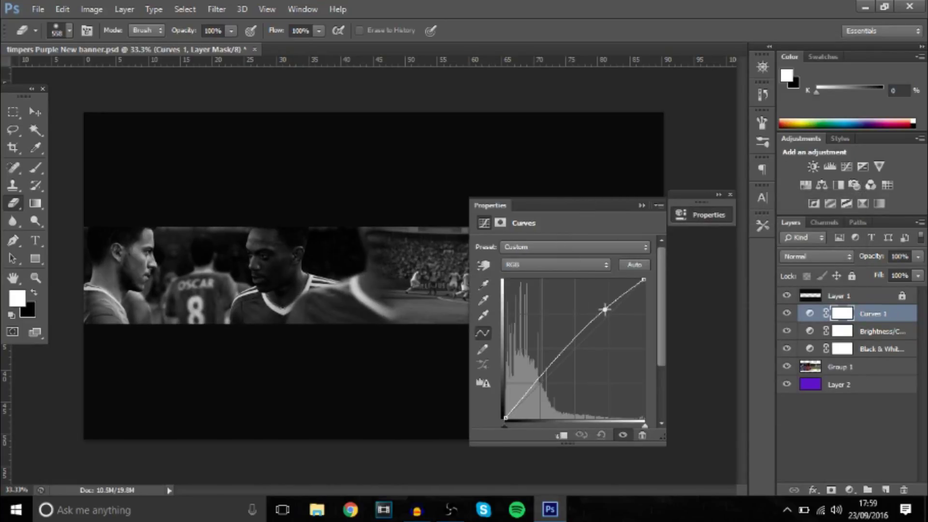
click(542, 381)
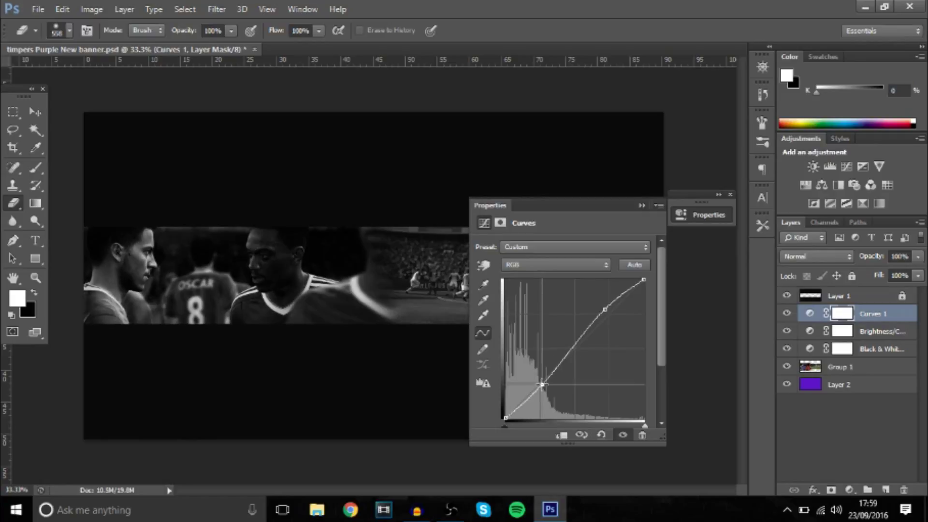
click(641, 206)
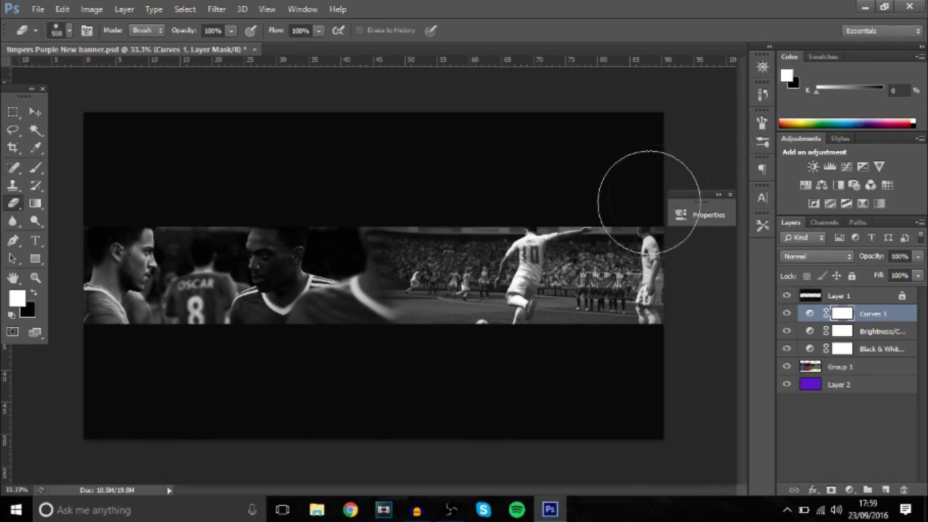
click(862, 166)
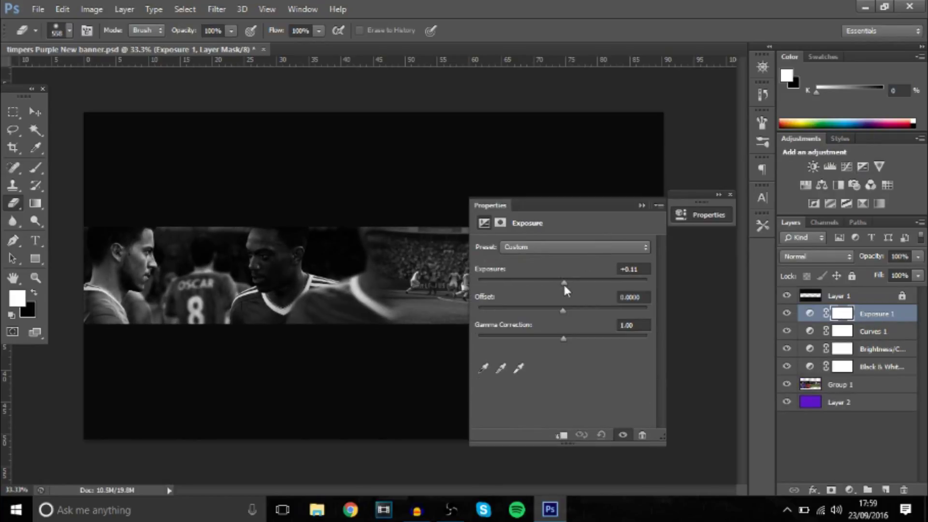
click(642, 205)
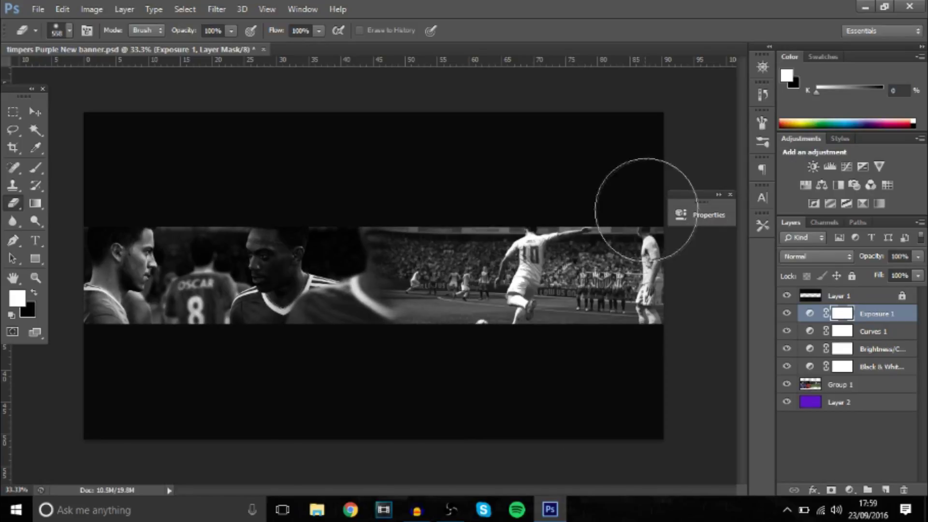
shift+click(887, 355)
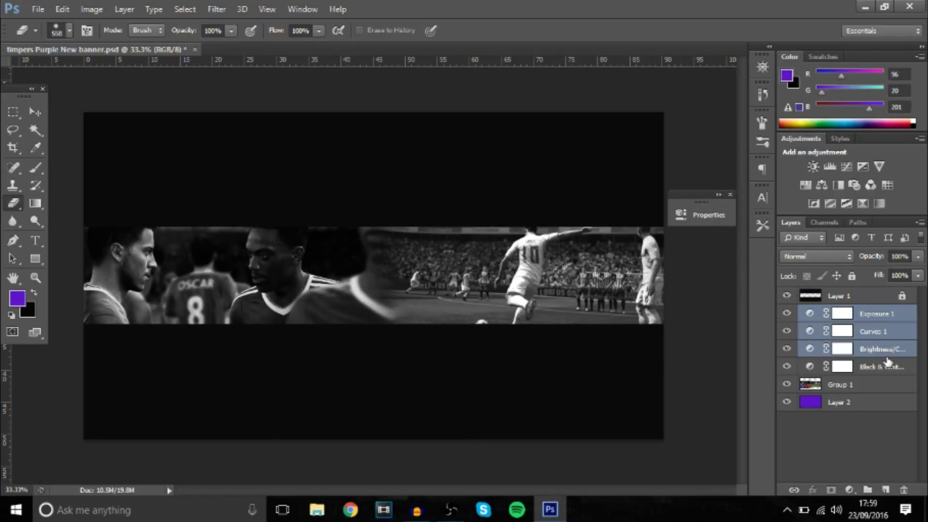
- Group the three adjustments into Group 2 and toggle its visibility to compare
key(ctrl+g)
click(785, 313)
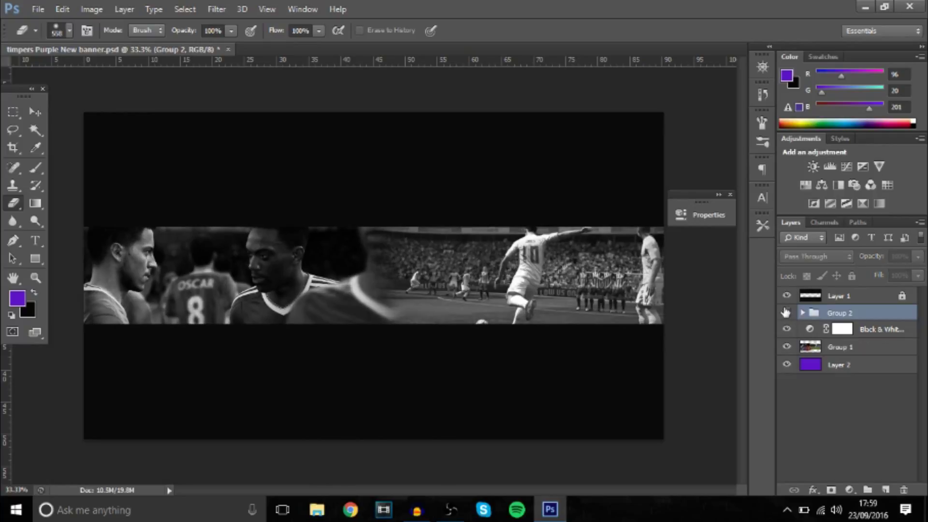
click(785, 313)
click(785, 312)
click(785, 312)
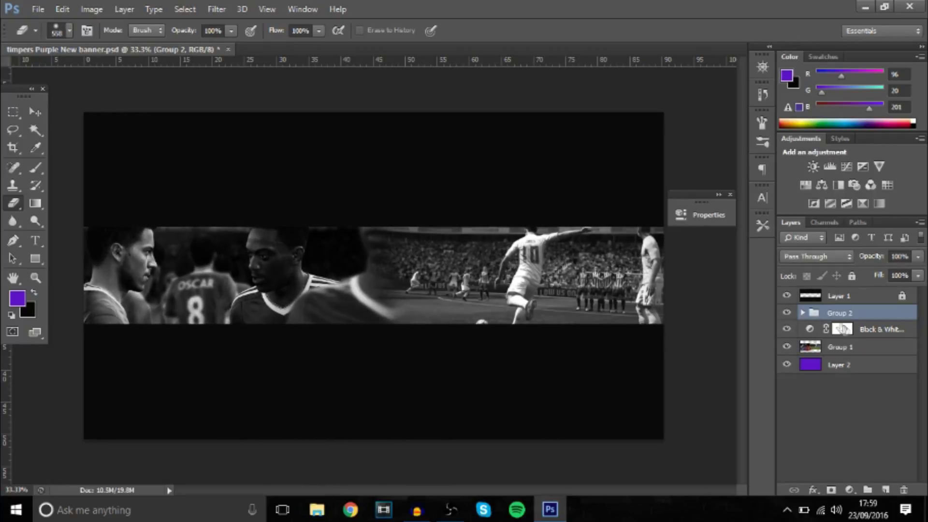
- Fade the Group 1 photos to a low opacity
click(852, 352)
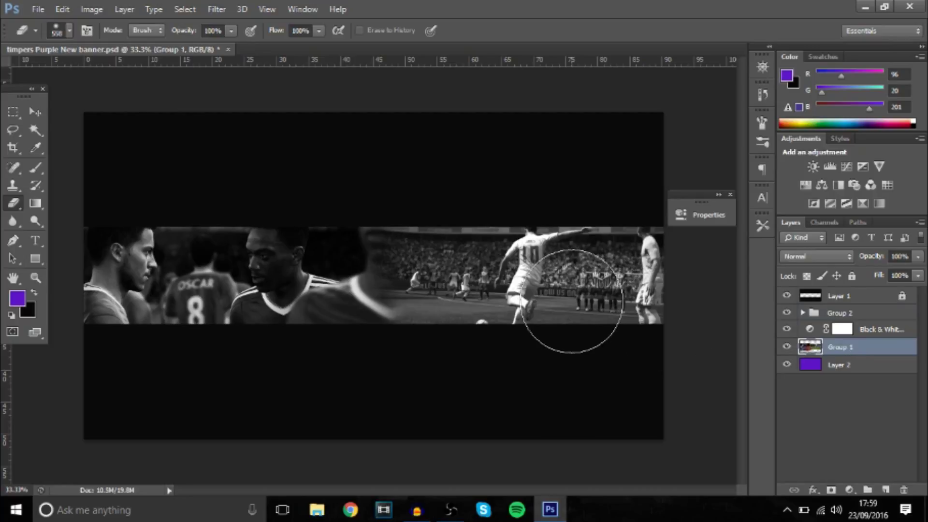
click(917, 256)
drag(863, 270, 860, 273)
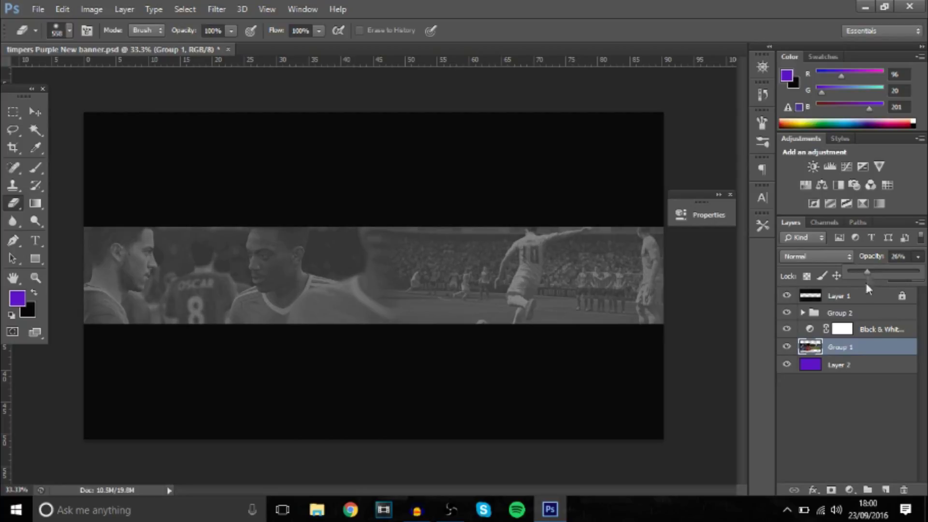
- Group the Black & White layer with Group 1 and merge them into one layer
shift+click(872, 332)
key(ctrl+g)
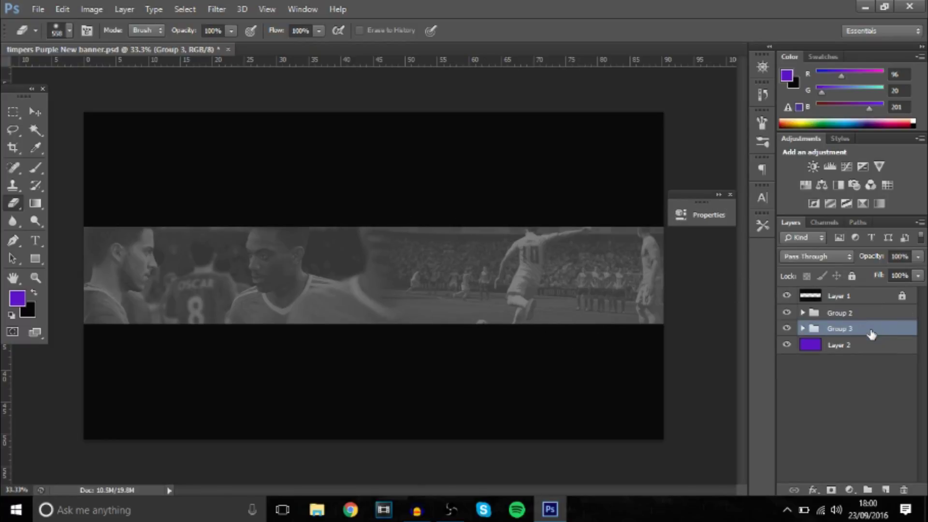
key(ctrl+e)
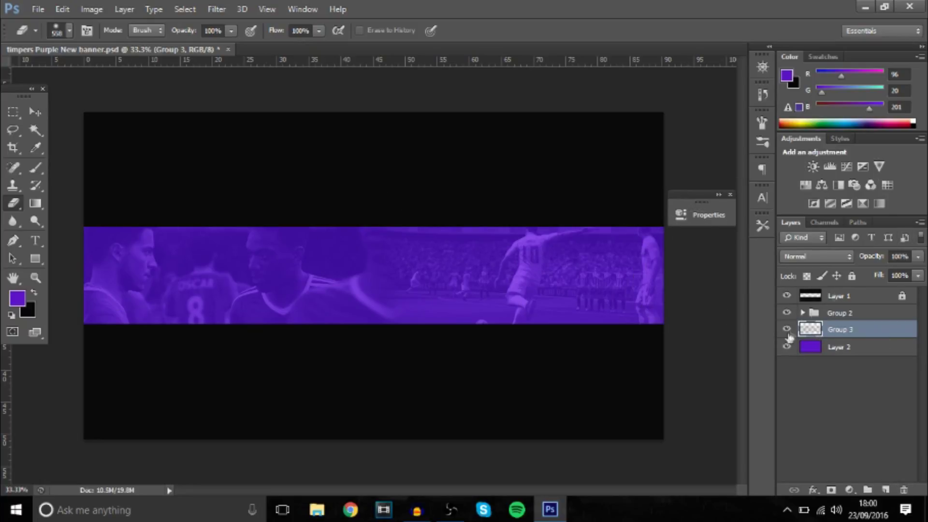
- Add a new layer above Group 2 and set the foreground colour to white ffffff
click(850, 314)
click(885, 489)
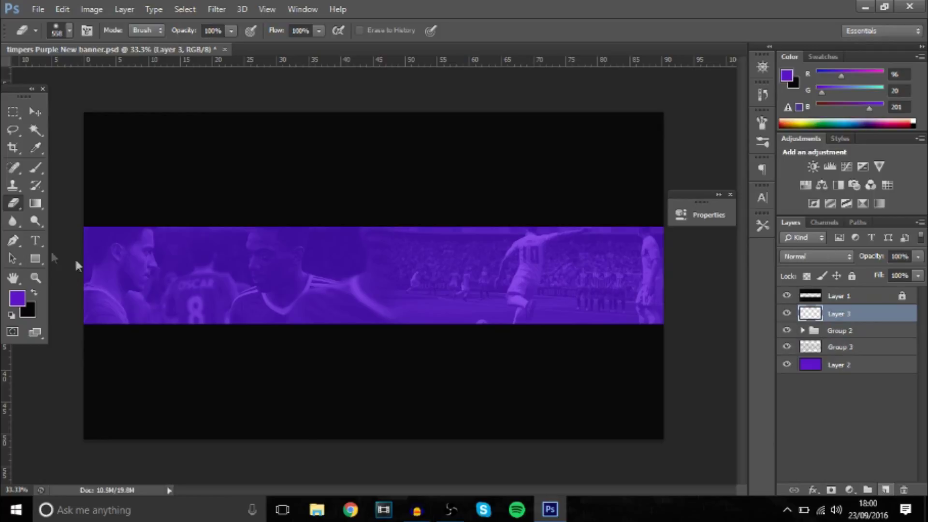
key(i)
click(16, 297)
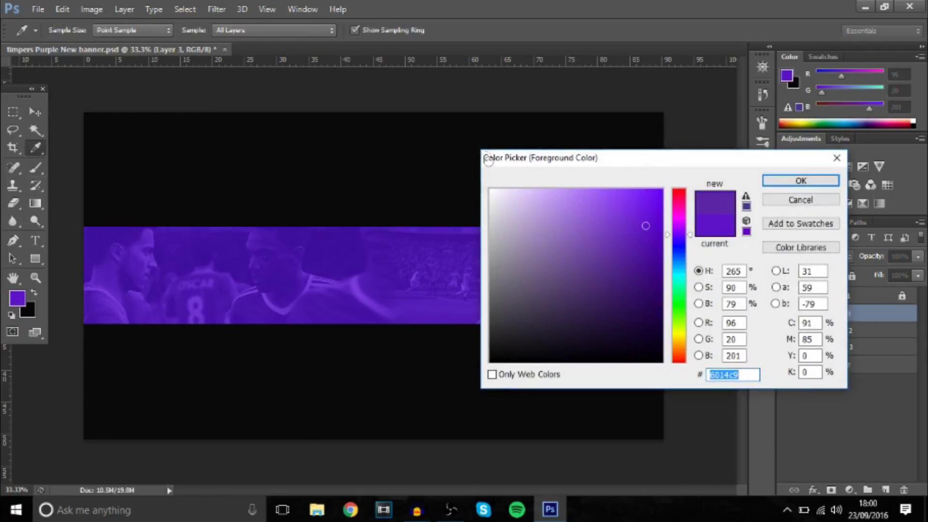
text(ffffff)
click(801, 180)
key(b)
- Paint a soft white glow at the band's top centre with a ~1403 brush at 34% opacity
mouse_move(338, 242)
mouse_down()
mouse_move(362, 255)
mouse_move(523, 242)
mouse_up()
drag(430, 282, 323, 253)
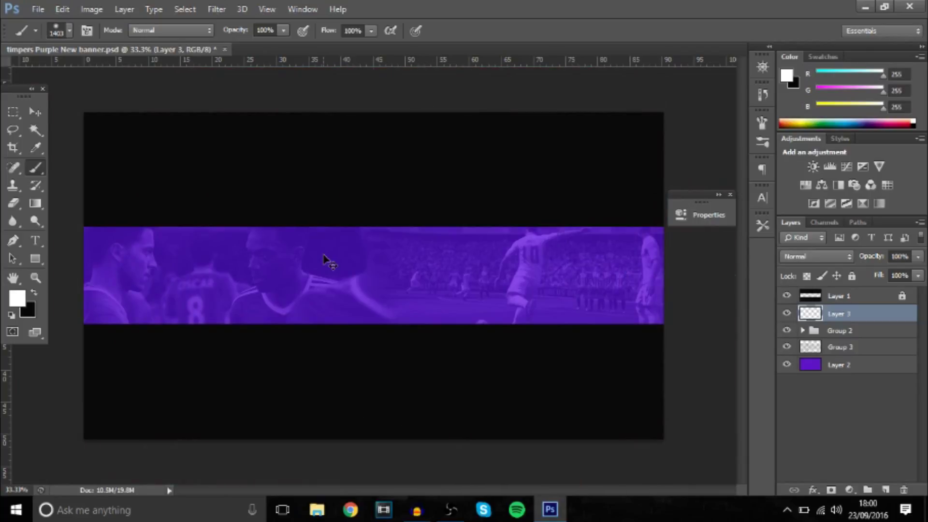
click(350, 109)
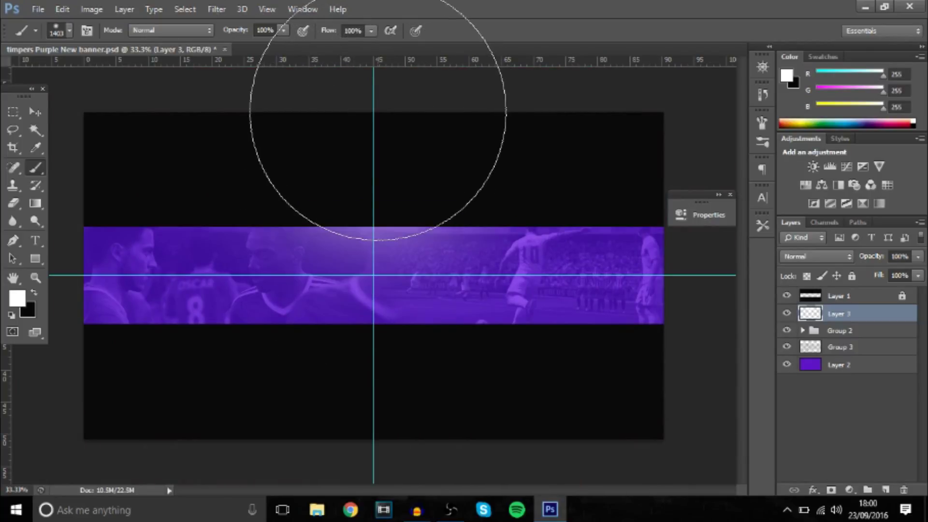
click(918, 256)
drag(918, 272, 871, 271)
key(ctrl+semicolon)
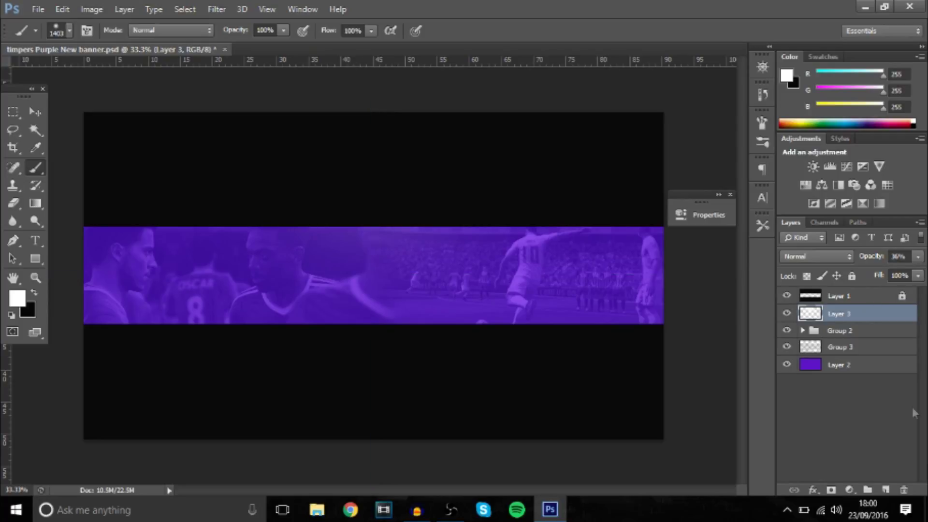
- On a new layer, shade both band ends with soft black brush strokes at about 30% opacity
click(885, 489)
click(37, 291)
key(ctrl+minus)
mouse_move(233, 282)
mouse_down()
mouse_move(227, 227)
mouse_move(159, 227)
mouse_up()
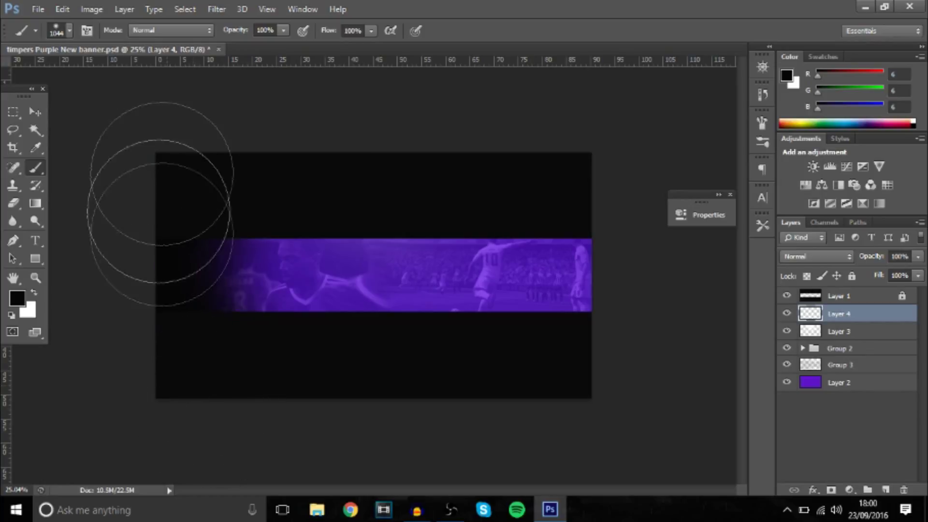
drag(528, 191, 592, 401)
click(918, 256)
click(855, 272)
drag(856, 271, 866, 271)
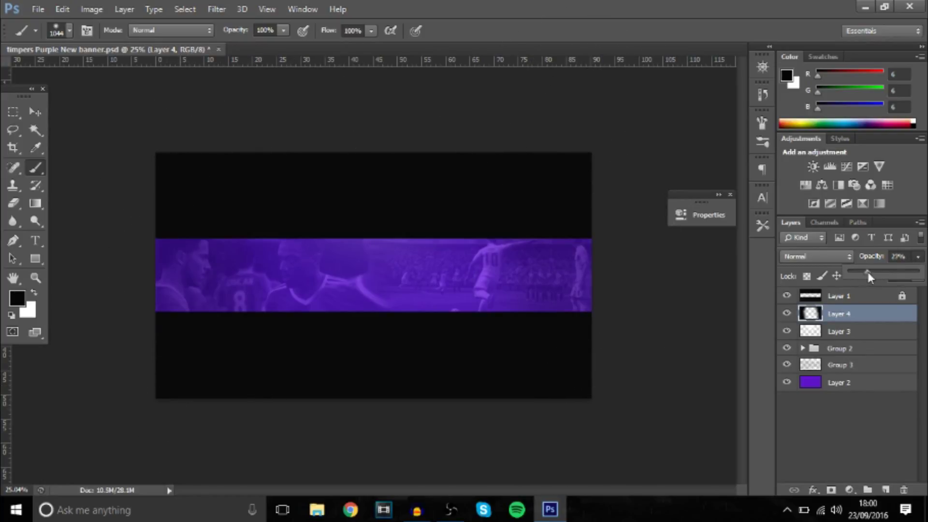
click(34, 112)
key(ctrl+plus)
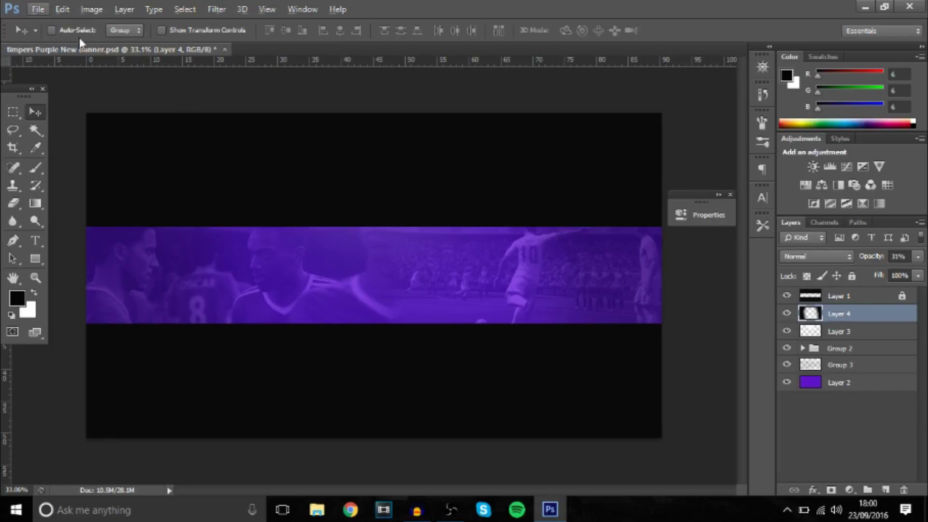
- Open the Timpers 4K GFX Pack from the Desktop's gfx packs folder
click(37, 11)
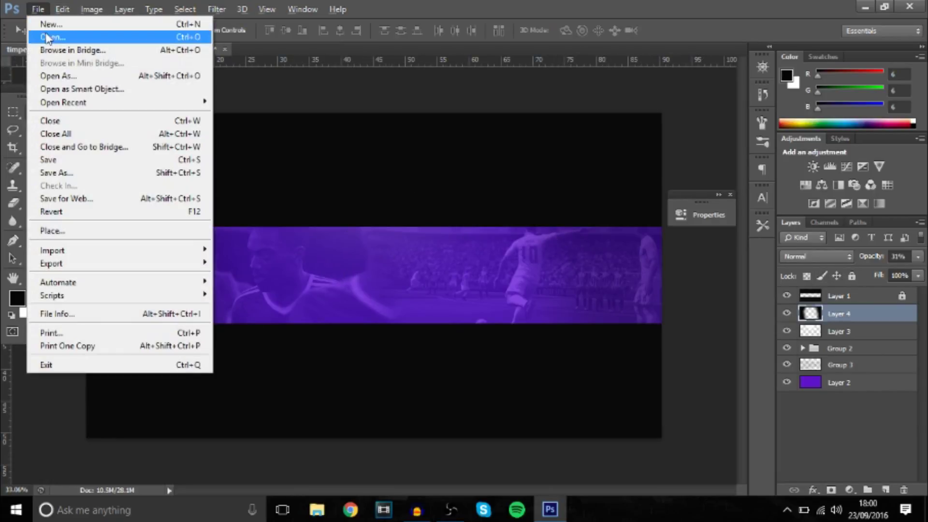
click(48, 37)
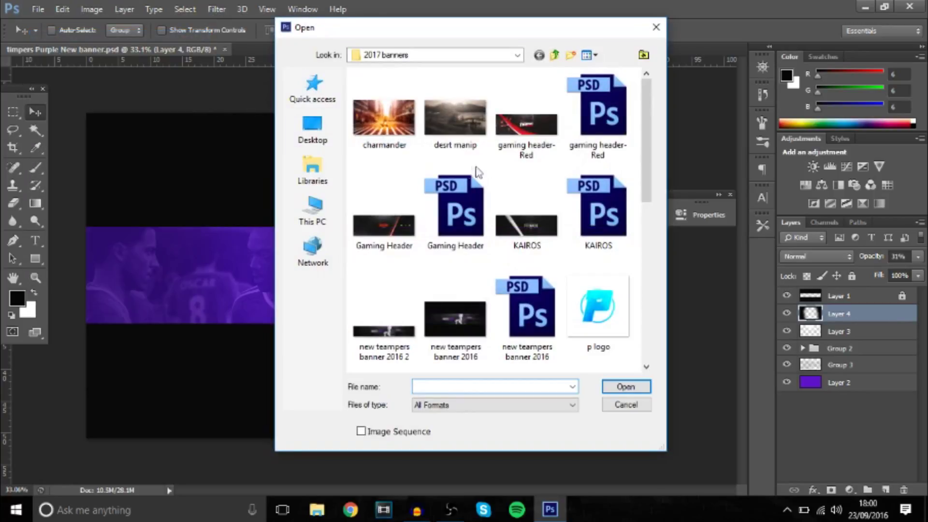
click(313, 126)
scroll(540, 239, down, 5)
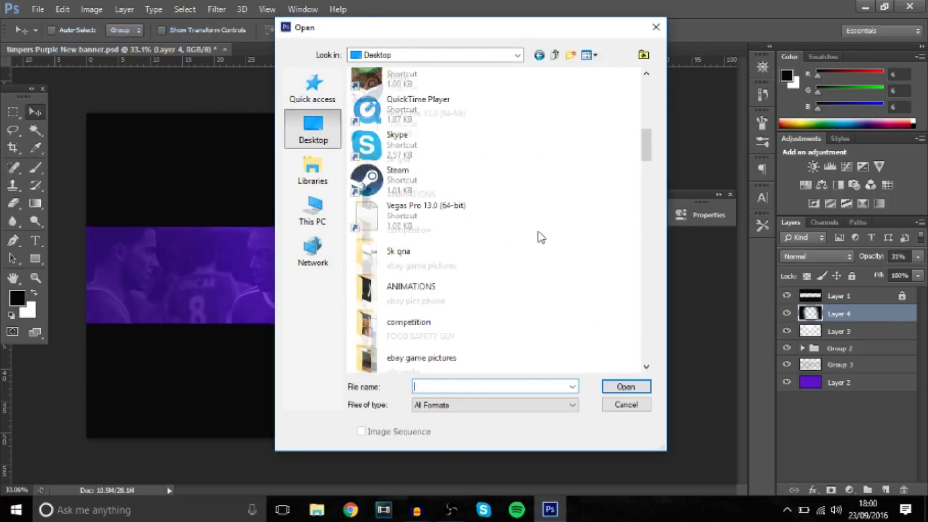
scroll(435, 242, down, 3)
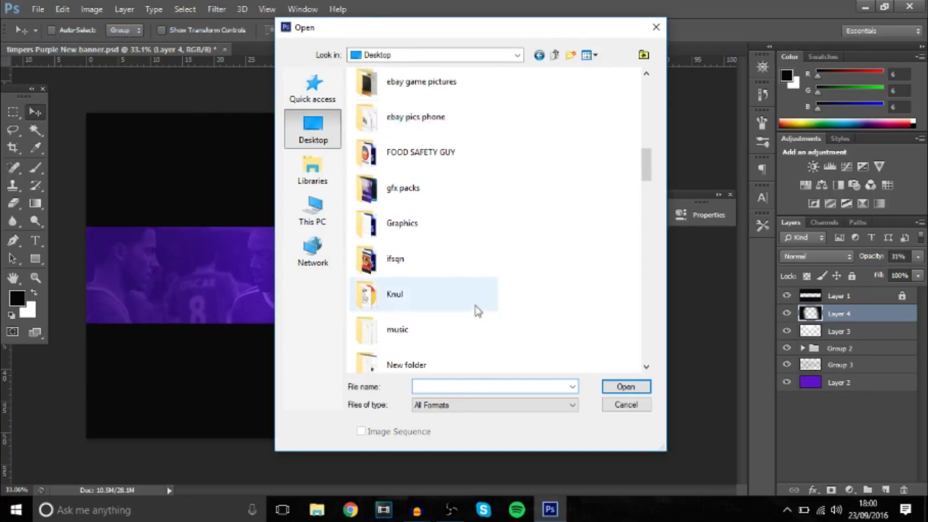
double_click(401, 197)
click(402, 183)
double_click(401, 182)
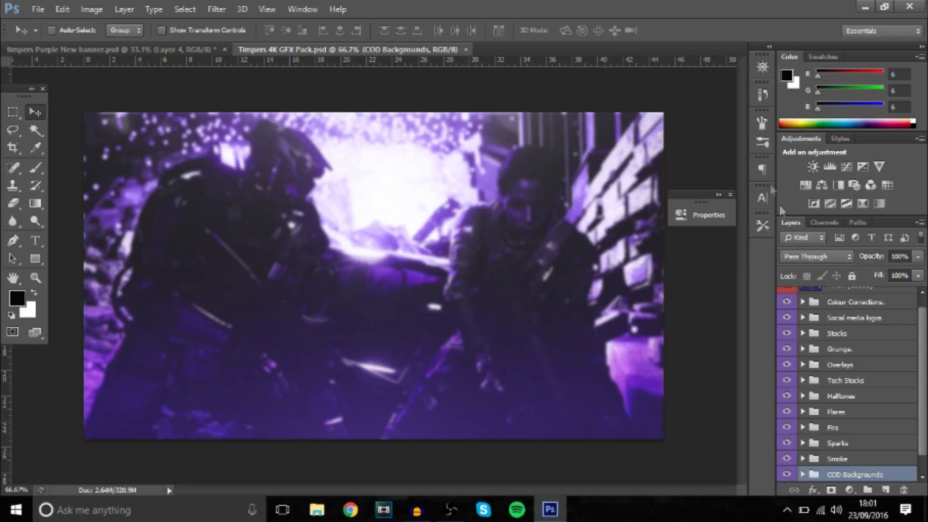
scroll(827, 445, up, 1)
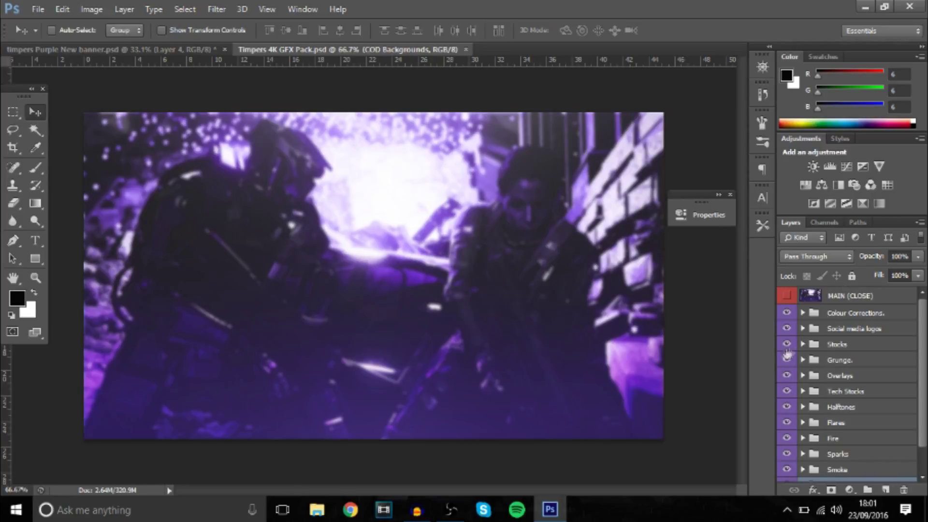
- Expand the Stocks group, show the grey diagonal-stripes layer and drag it onto the banner
click(141, 48)
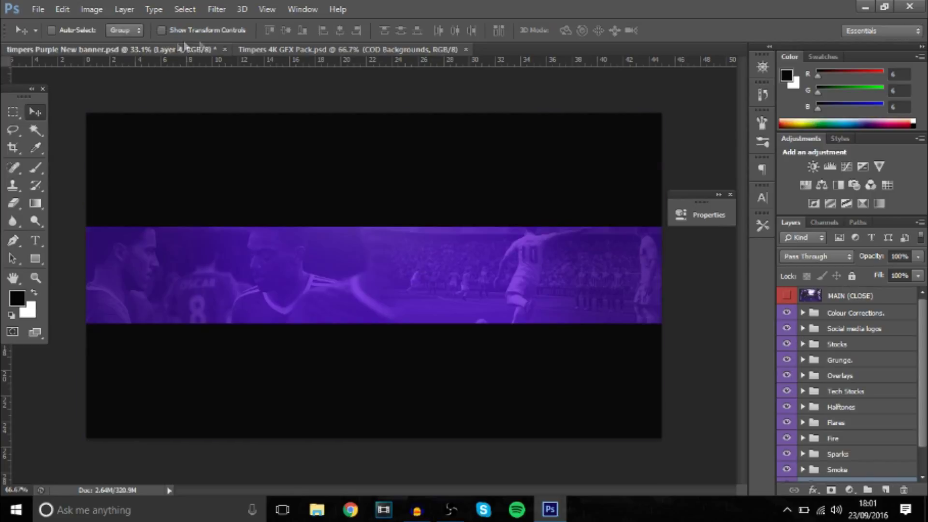
click(275, 53)
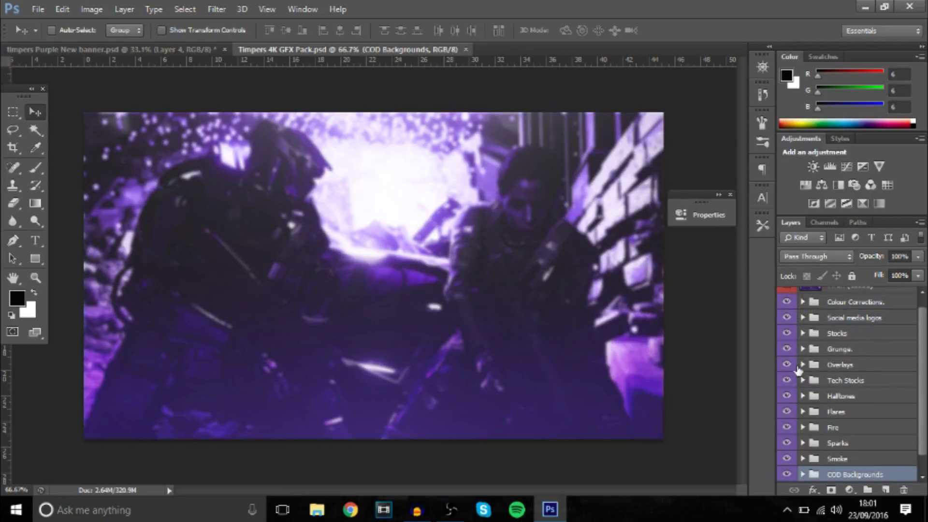
scroll(809, 348, up, 1)
click(802, 345)
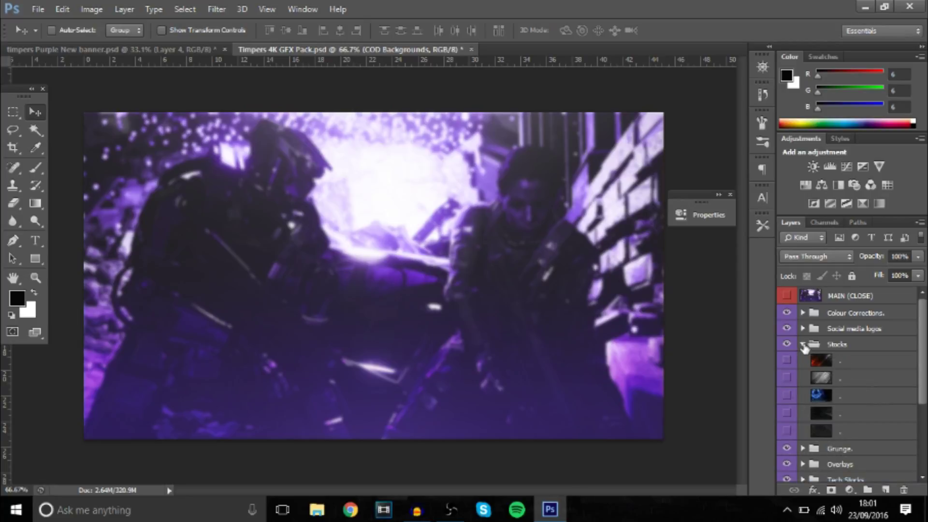
click(784, 381)
click(821, 379)
drag(403, 201, 305, 358)
key(ctrl+t)
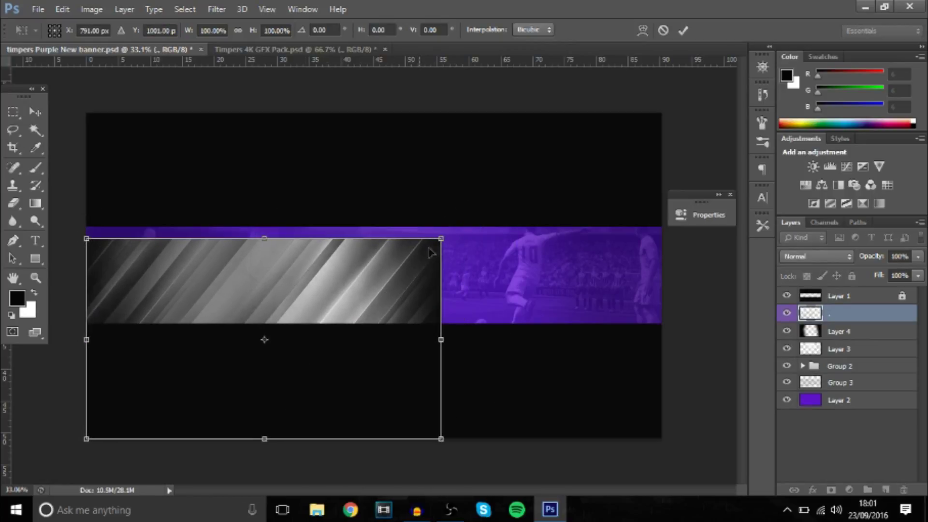
- Stretch the diagonal-stripes layer over the whole banner and blend it in Overlay mode
drag(441, 238, 665, 105)
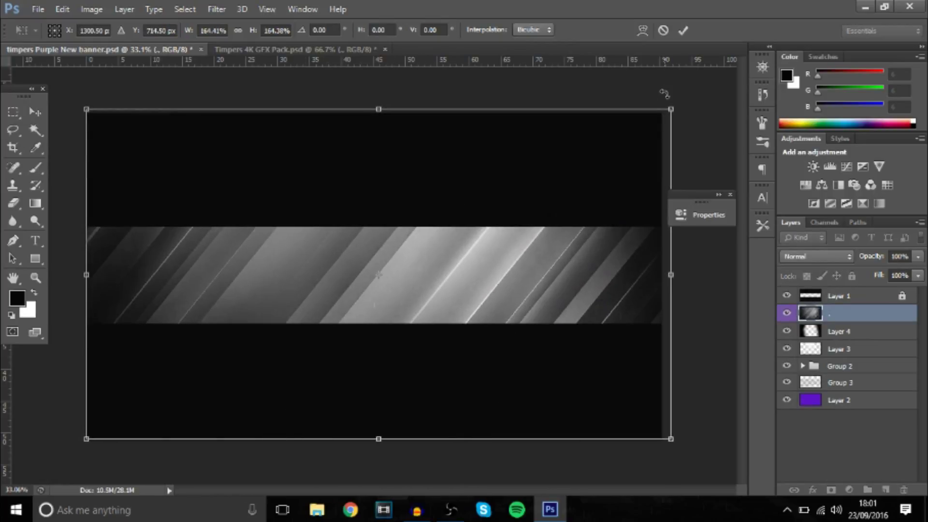
key(Return)
click(821, 256)
click(803, 171)
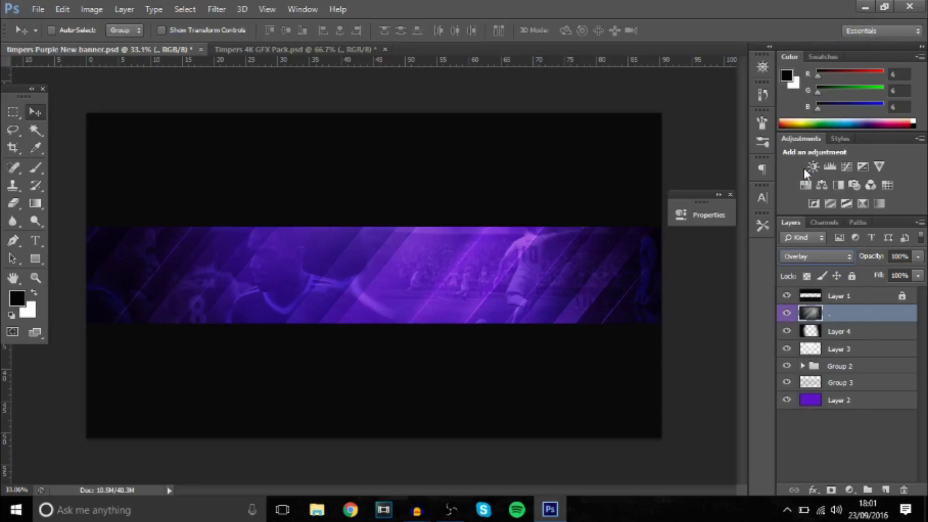
click(811, 256)
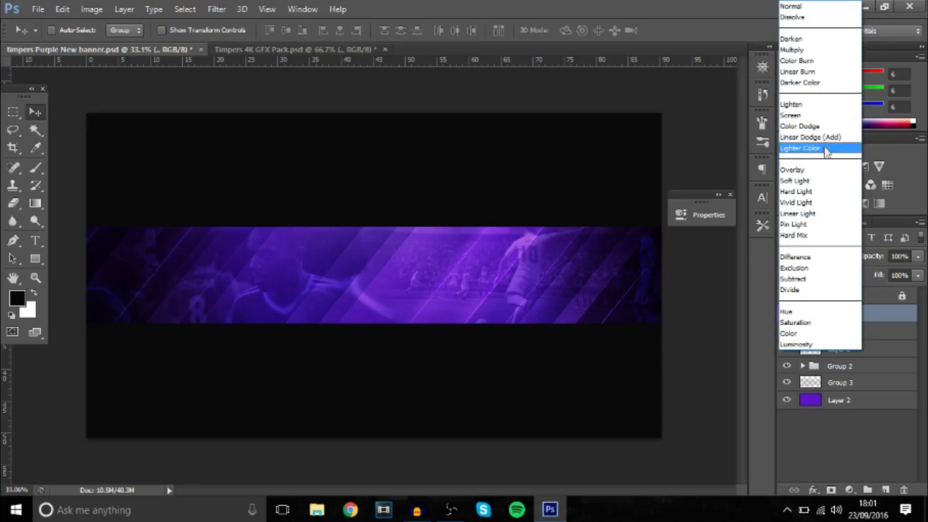
click(817, 123)
click(821, 256)
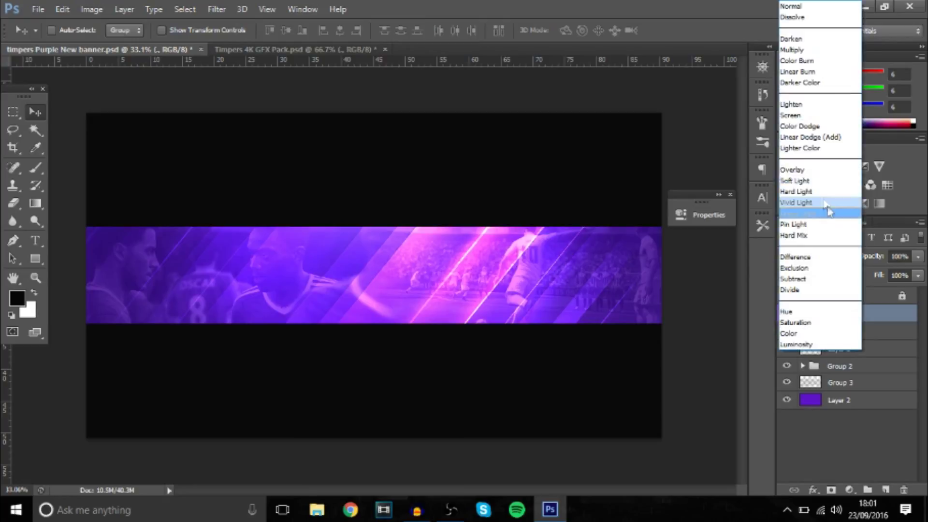
click(808, 175)
click(917, 257)
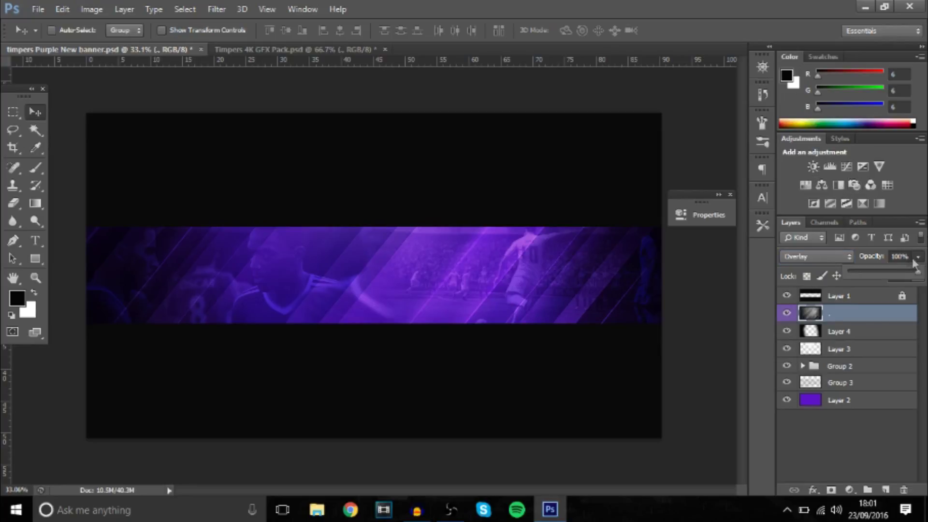
scroll(382, 270, up, 1)
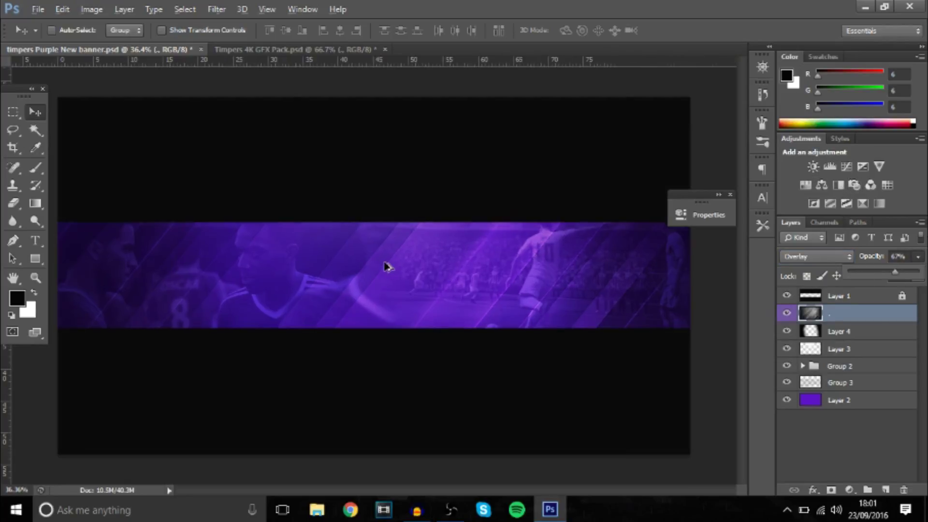
- Paint dark strokes with a ~1214 px brush on new Layer 5, set to Overlay at 39%
click(885, 490)
click(33, 169)
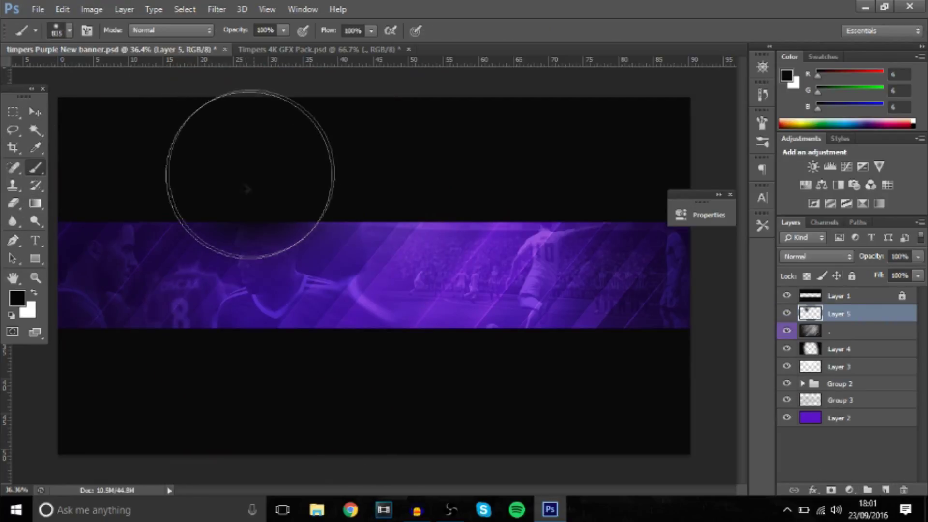
drag(252, 222, 263, 234)
mouse_move(259, 163)
mouse_down()
mouse_move(239, 143)
mouse_move(418, 226)
mouse_move(505, 362)
mouse_move(492, 407)
mouse_up()
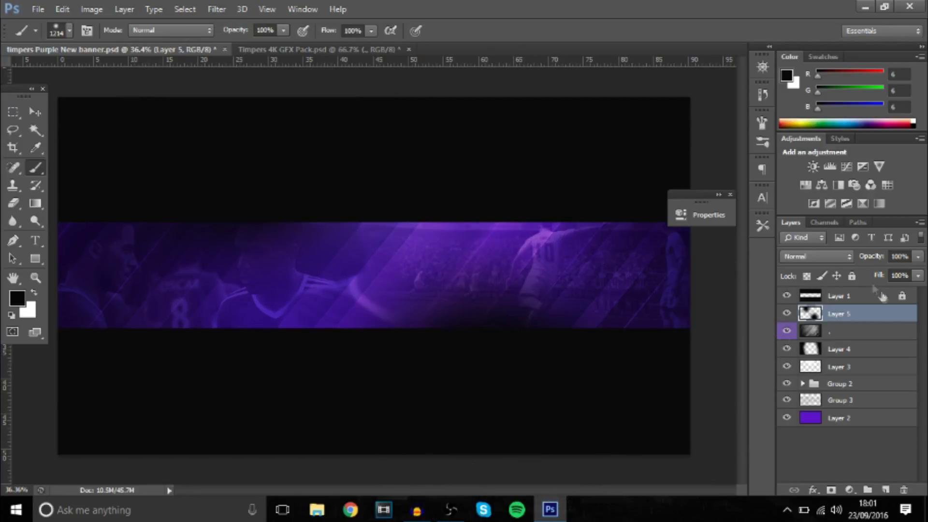
click(826, 256)
click(802, 163)
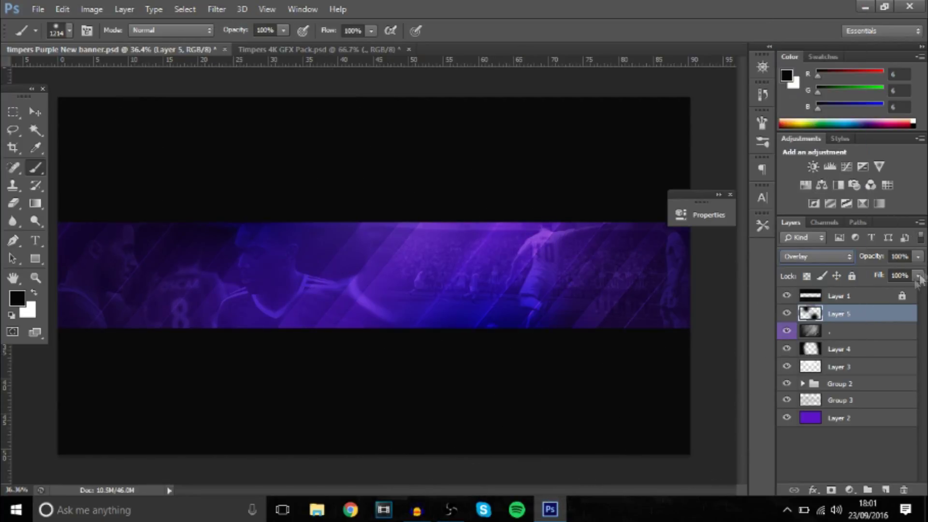
click(913, 259)
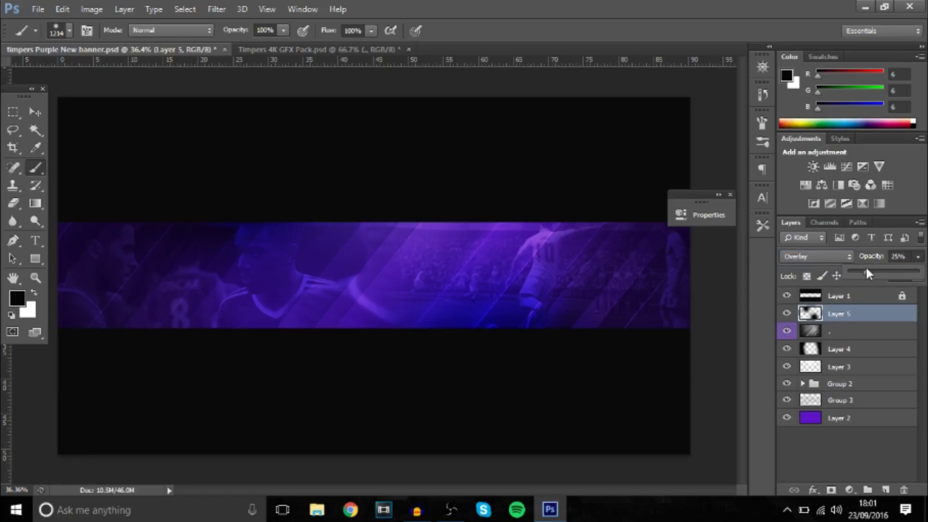
drag(866, 270, 883, 274)
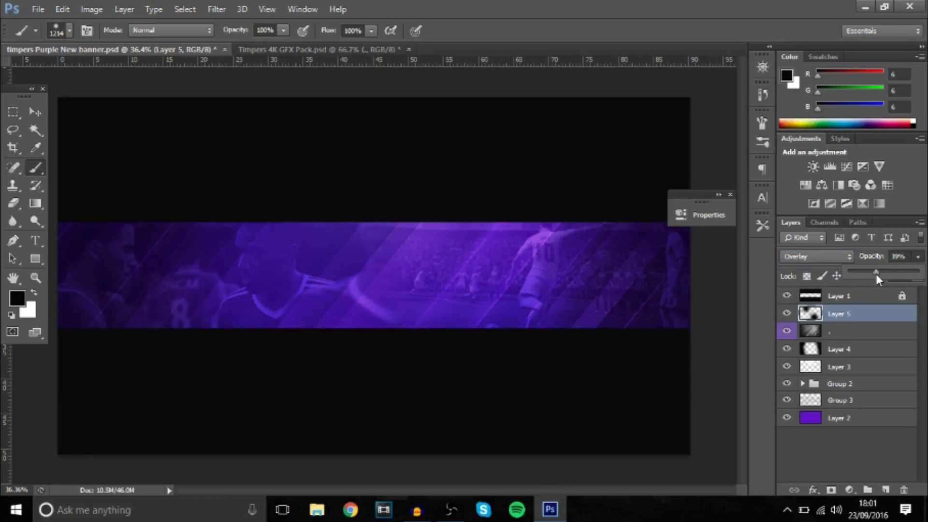
click(34, 111)
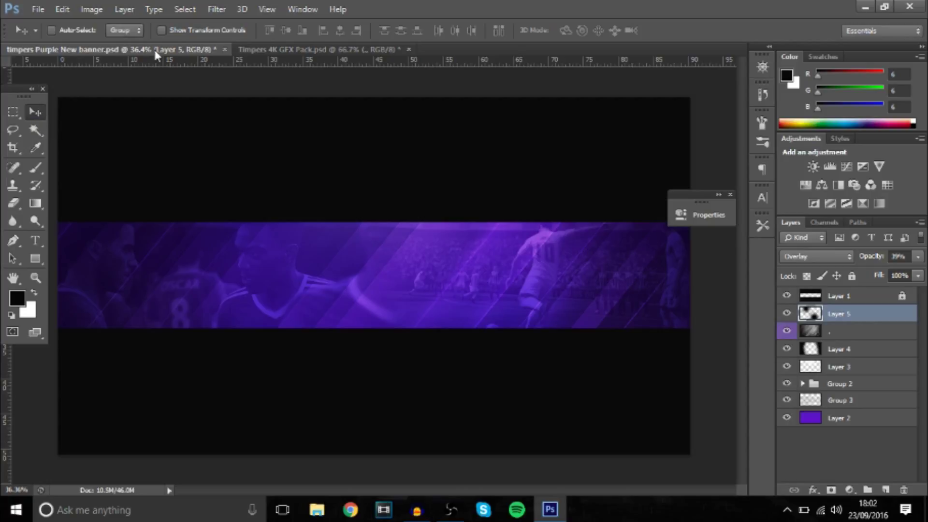
- Start placing a file from the Desktop, then cancel the Place dialog
click(37, 9)
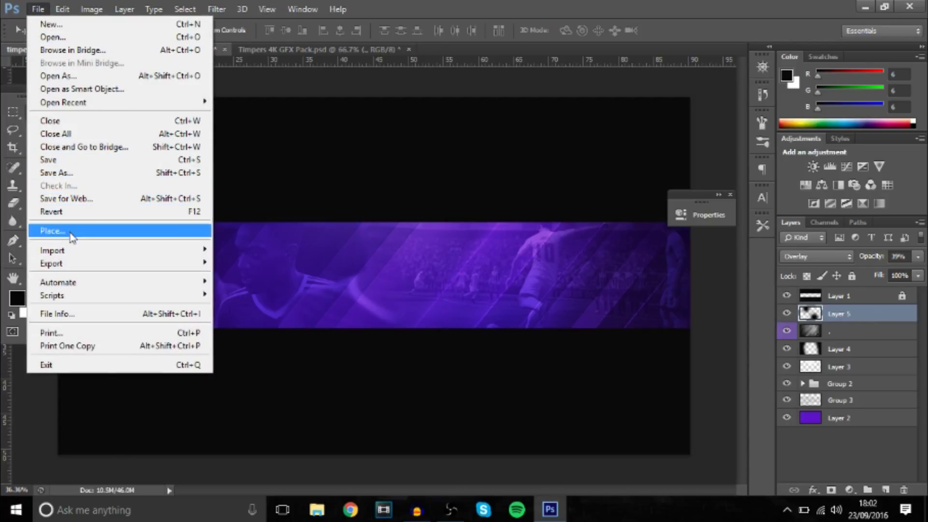
click(53, 230)
click(309, 127)
scroll(497, 174, down, 3)
scroll(498, 174, down, 8)
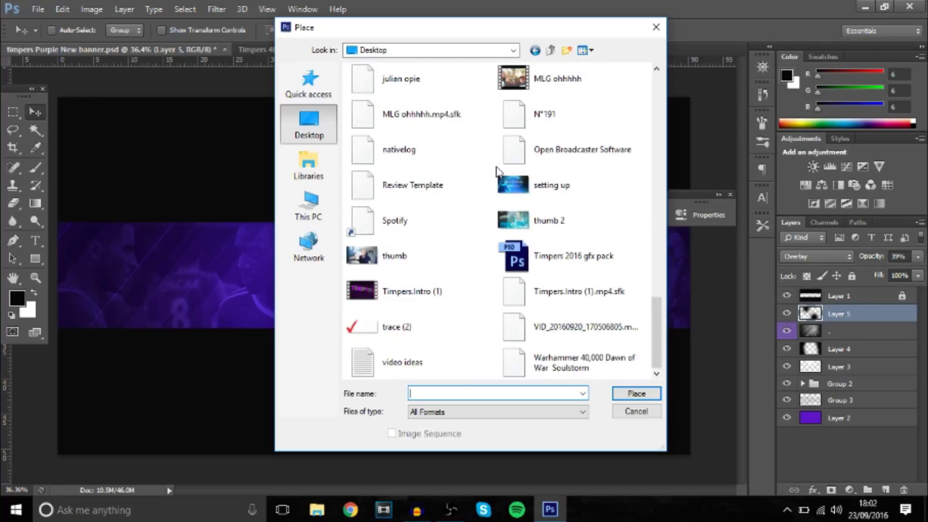
scroll(497, 169, up, 12)
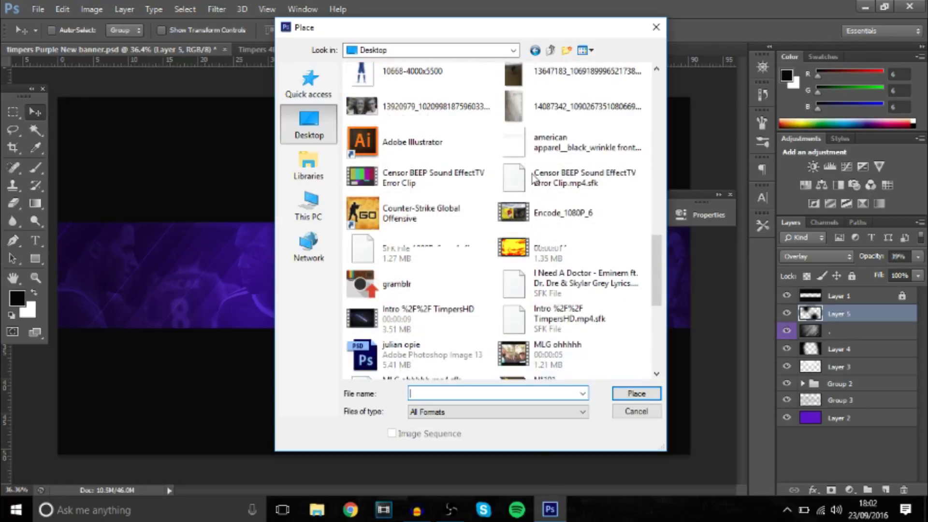
scroll(533, 175, up, 3)
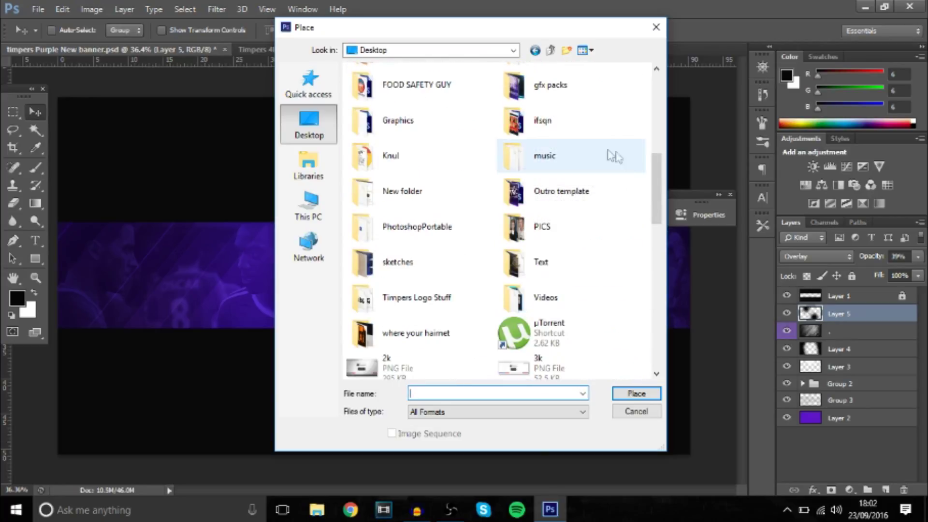
scroll(586, 227, up, 4)
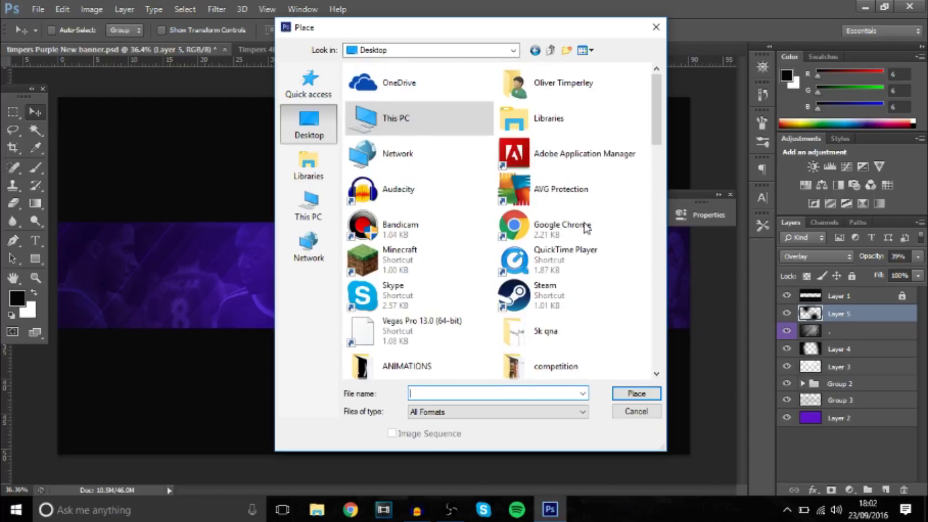
click(655, 28)
- Open the old finished TIMPERS banner PSD with File > Open
click(38, 9)
click(44, 32)
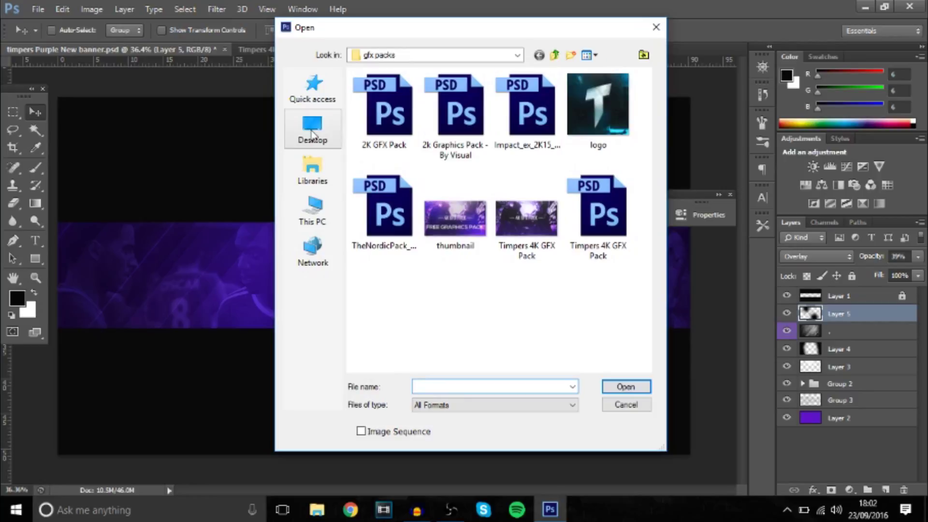
click(312, 169)
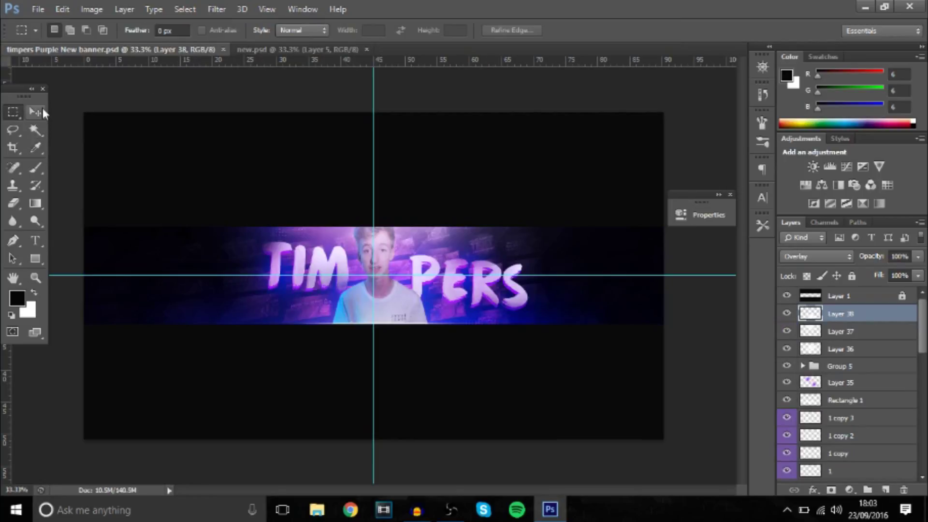
- Select the Image1 person render layer in the old banner's Layers panel
click(41, 107)
scroll(794, 346, down, 5)
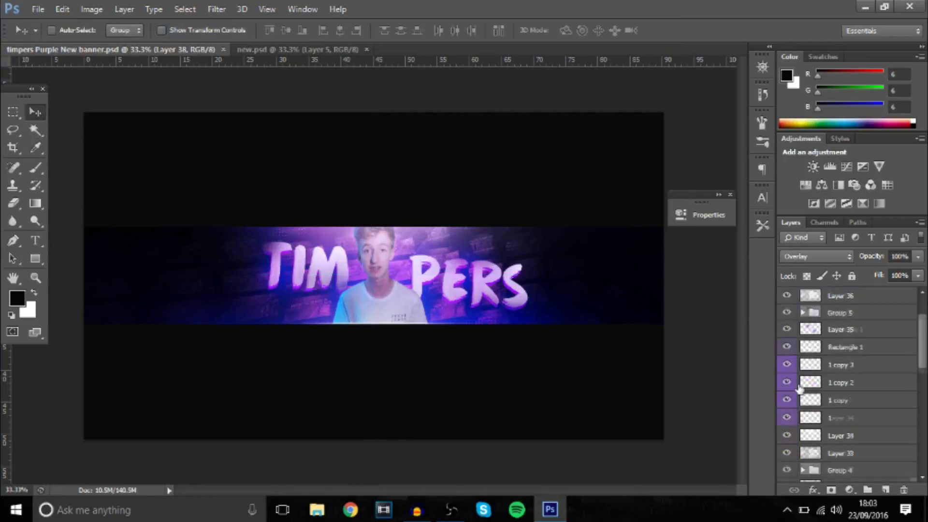
scroll(795, 346, down, 1)
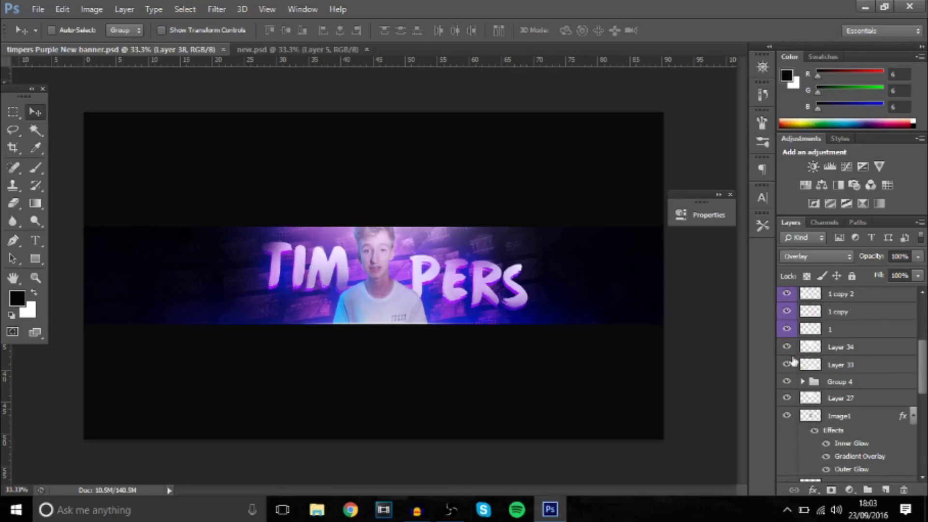
scroll(817, 389, down, 5)
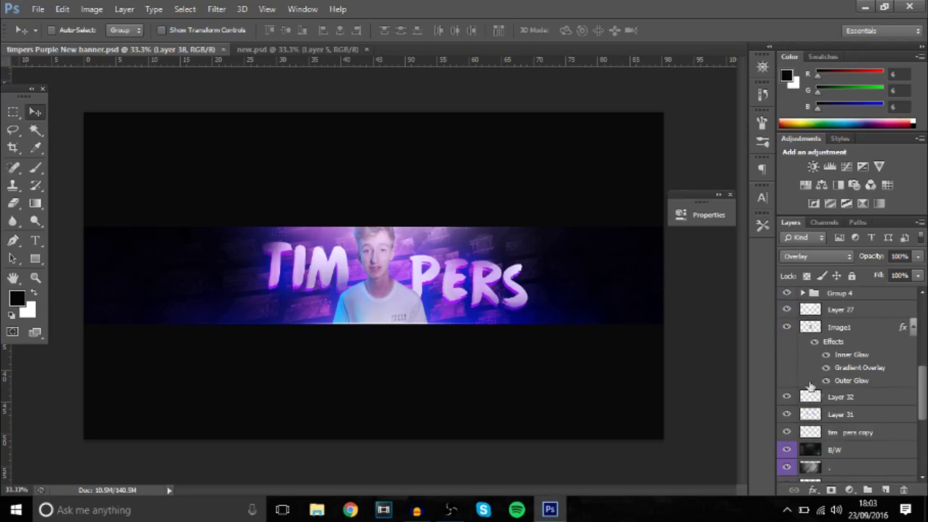
click(786, 327)
click(841, 327)
click(786, 327)
- Drag Image1 into new.psd, position it, and close the old banner
drag(359, 236, 283, 52)
drag(379, 297, 355, 224)
click(219, 48)
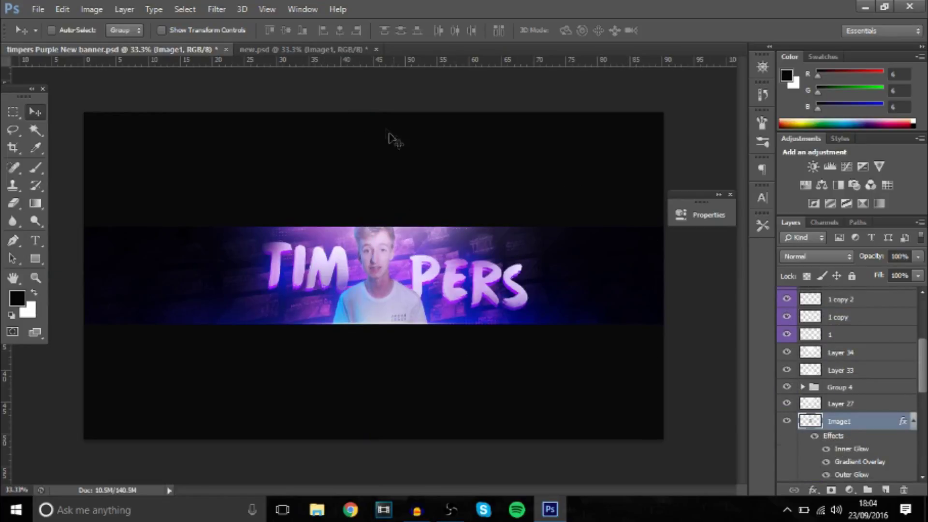
click(225, 49)
- Close the old banner without saving, hide guides with Ctrl+;, and compare Image1's effects on and off
click(466, 200)
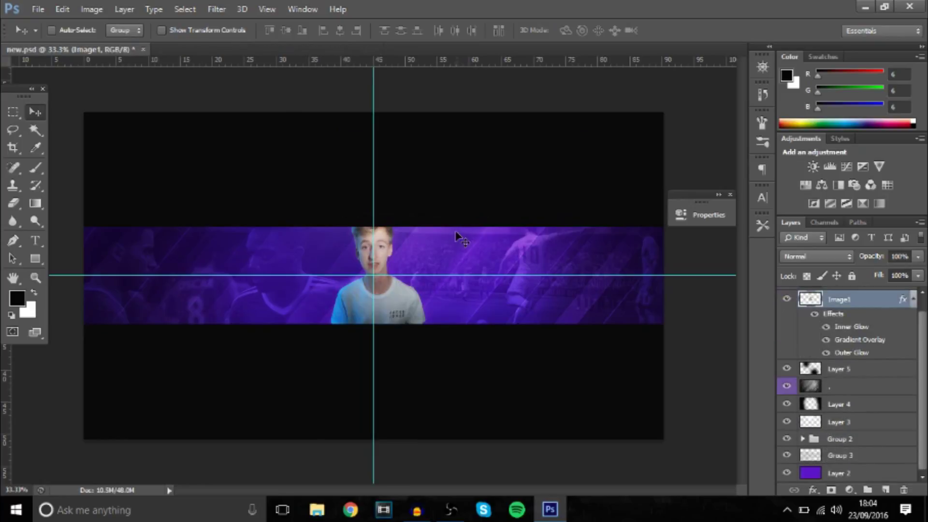
key(ctrl+semicolon)
scroll(417, 283, up, 4)
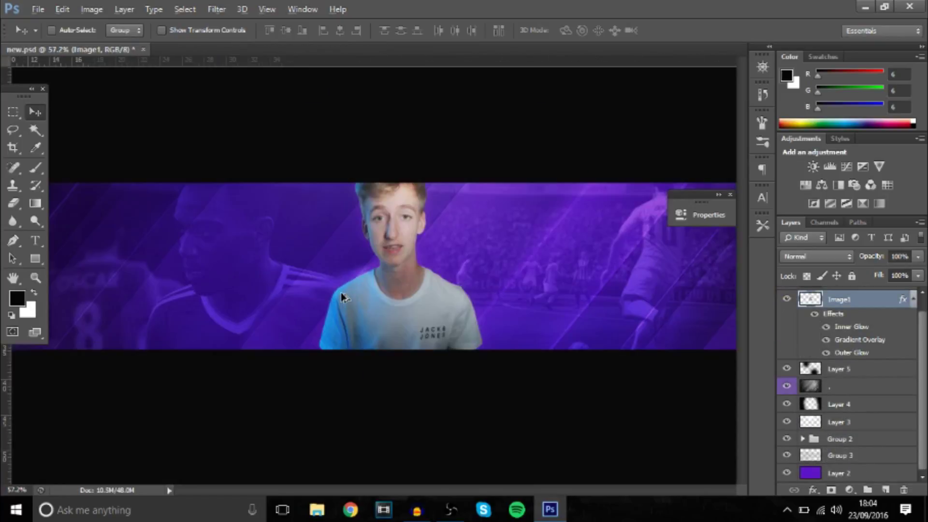
scroll(437, 280, up, 1)
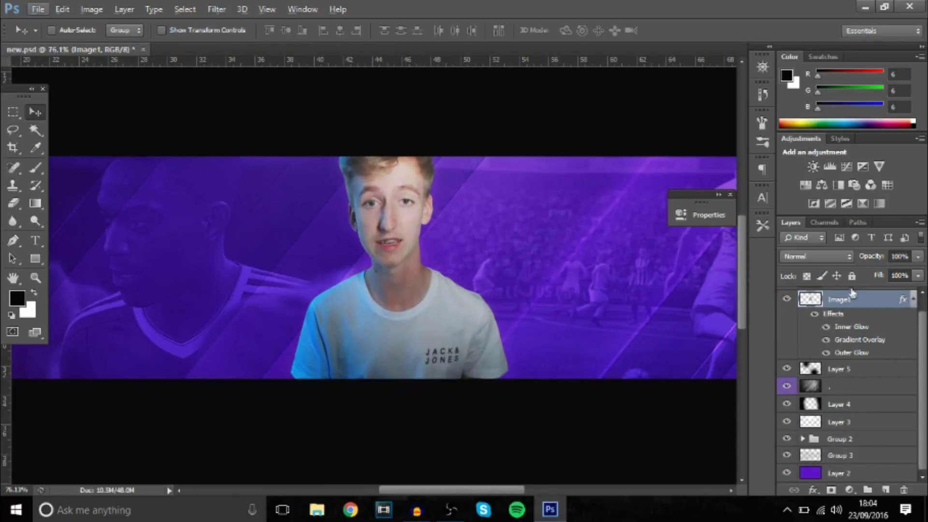
click(815, 315)
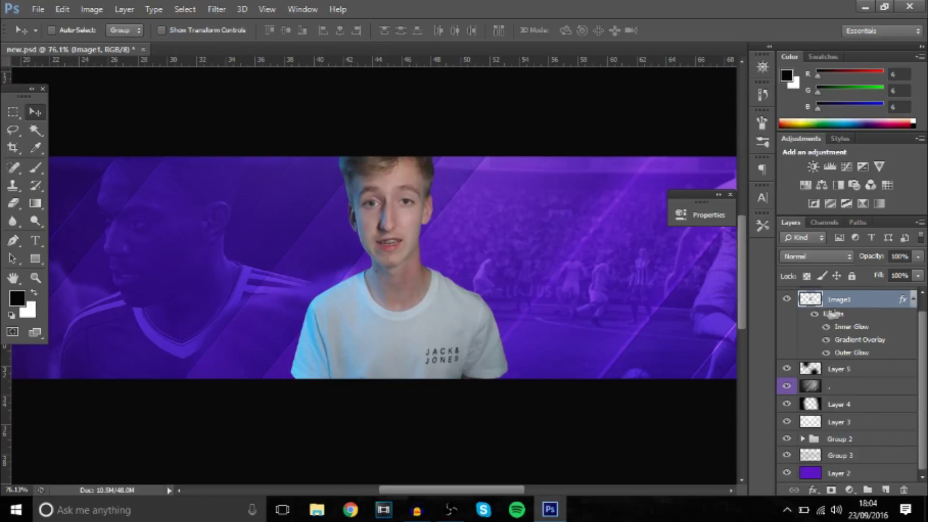
click(816, 314)
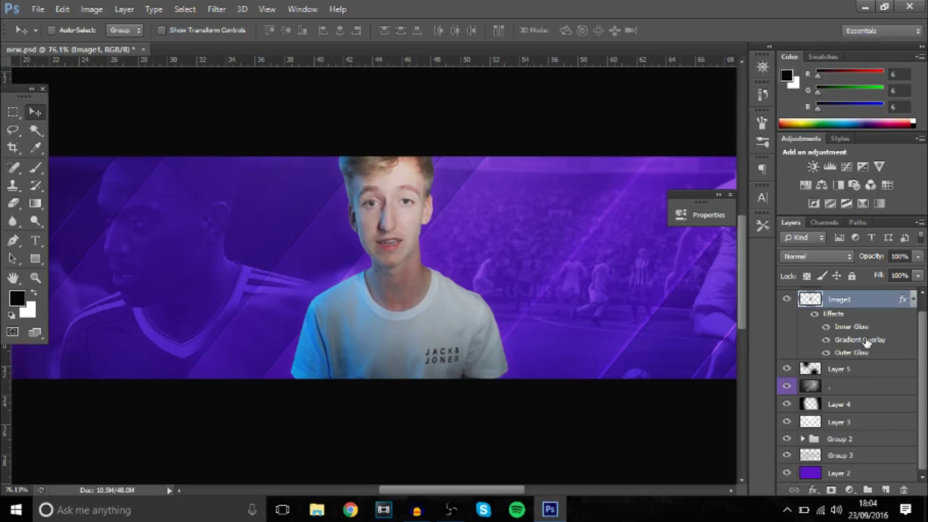
scroll(452, 296, down, 5)
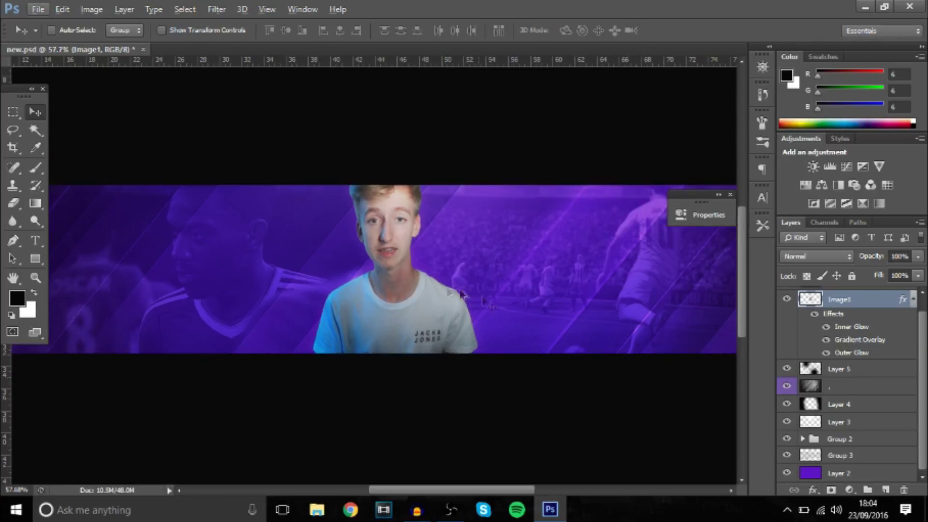
scroll(828, 310, up, 1)
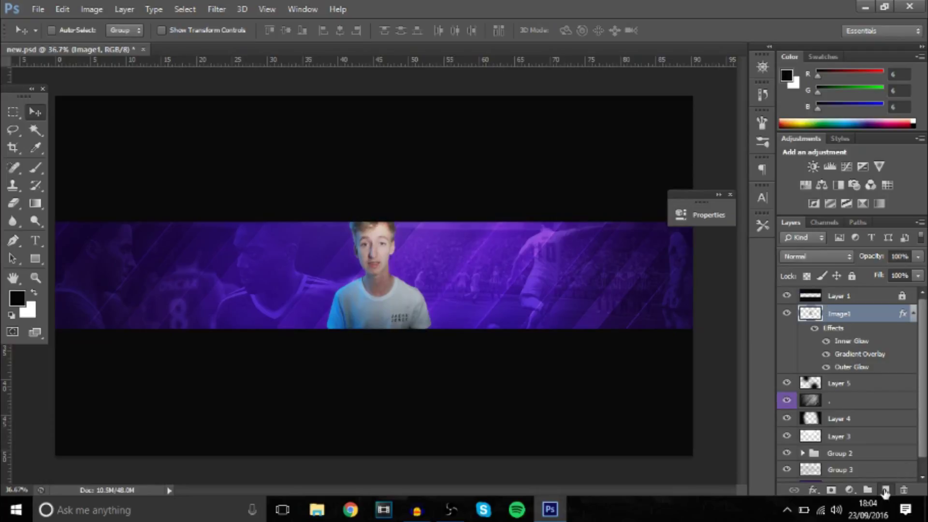
- Paint a soft white glow over the face on new Layer 6 with a ~1007 px brush
click(885, 490)
click(36, 168)
click(33, 293)
drag(382, 186, 357, 186)
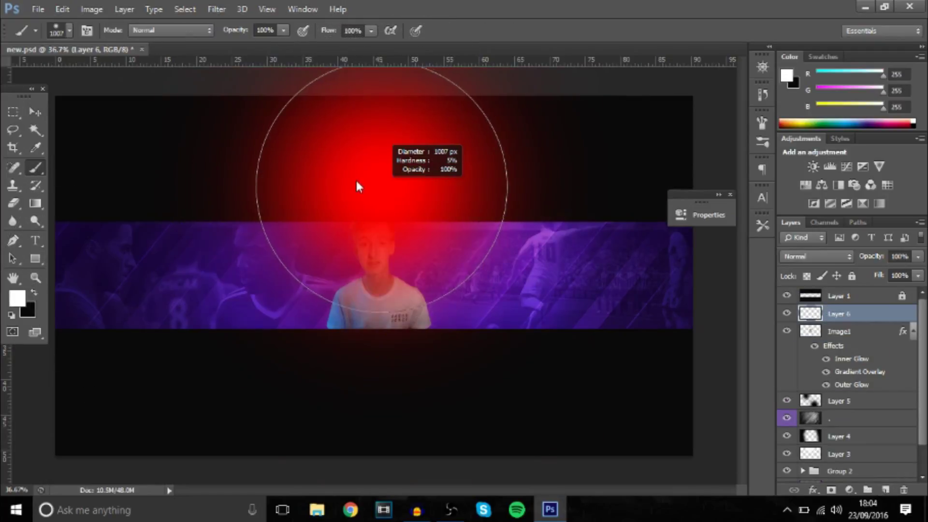
click(377, 145)
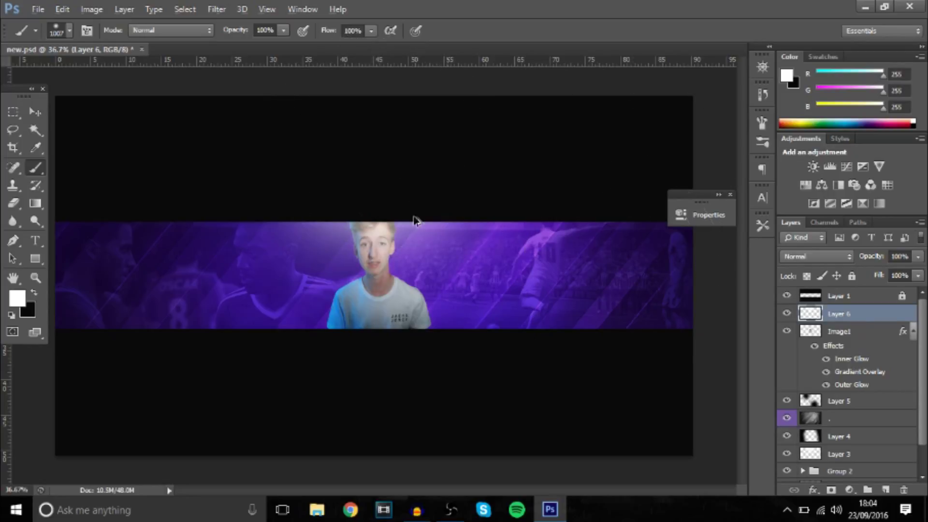
click(378, 147)
- Lower Layer 6's opacity to 35%
click(918, 257)
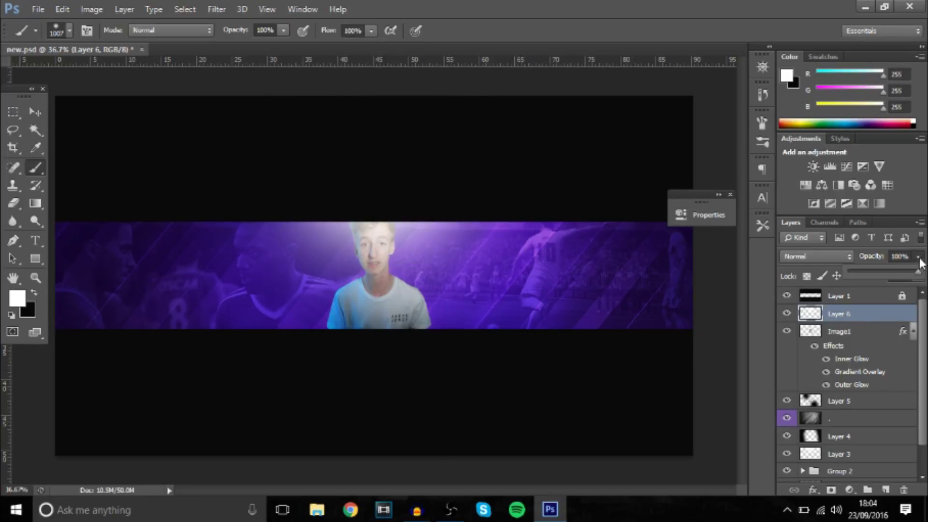
click(874, 270)
click(879, 334)
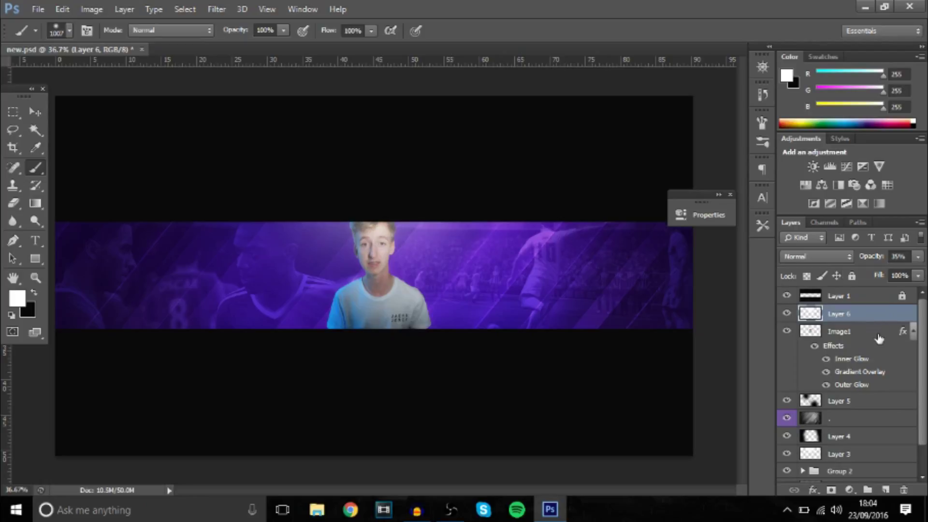
double_click(880, 333)
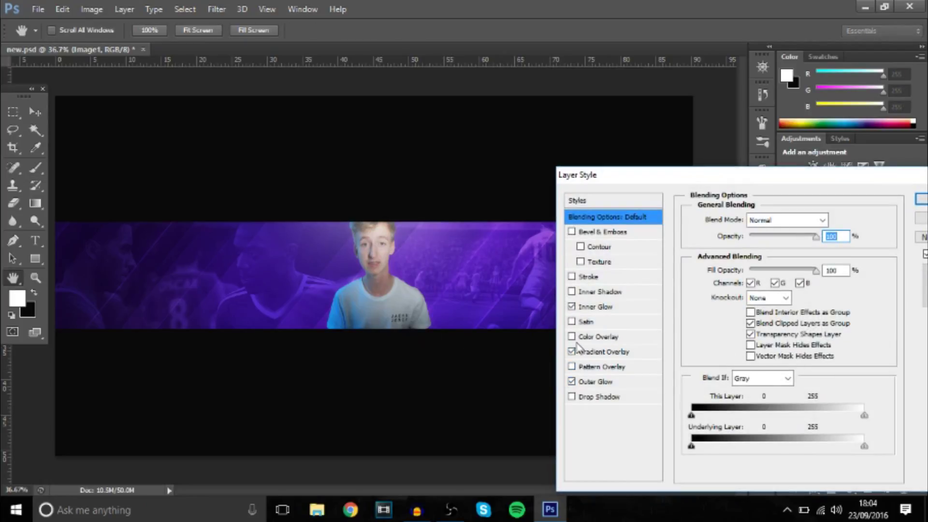
- Give Image1 a 6600ff Color Overlay in Overlay mode at about 38% opacity
click(592, 337)
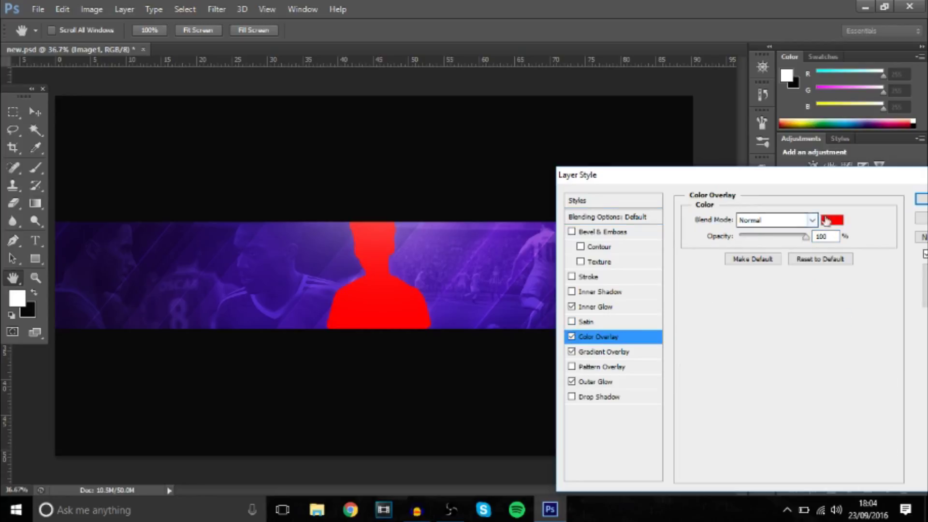
click(830, 220)
click(683, 240)
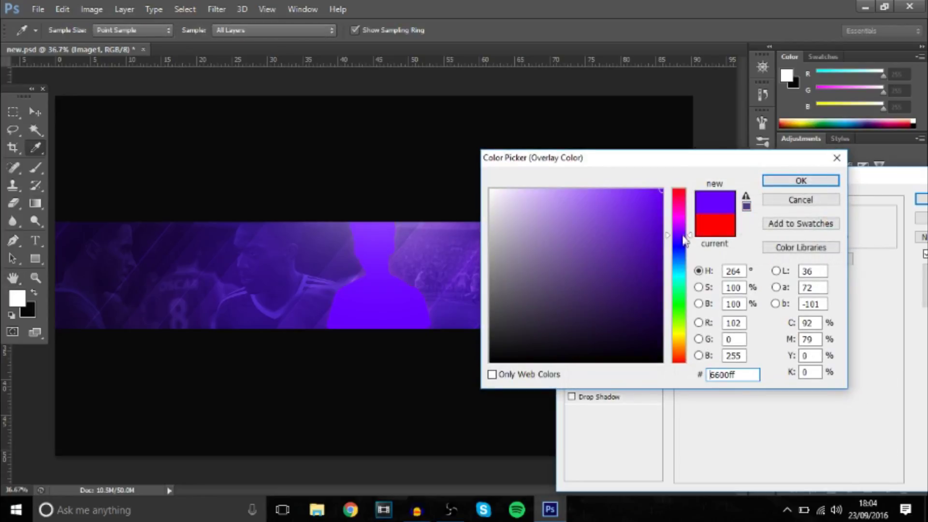
click(800, 181)
click(773, 220)
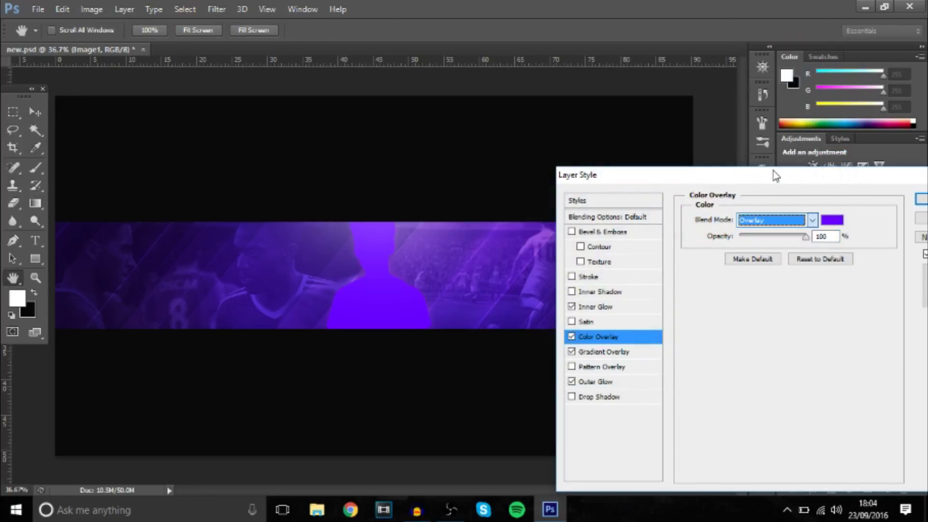
click(751, 169)
click(740, 236)
drag(741, 244, 767, 248)
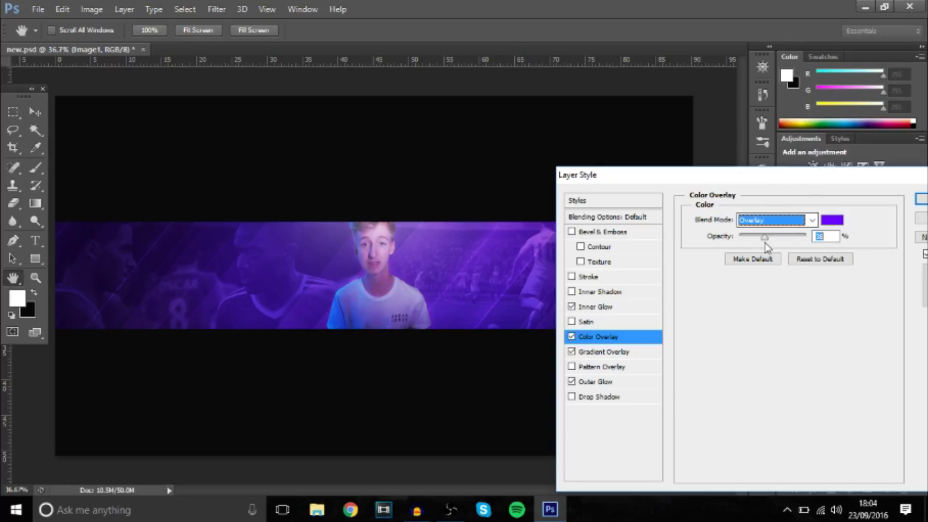
click(920, 199)
click(865, 314)
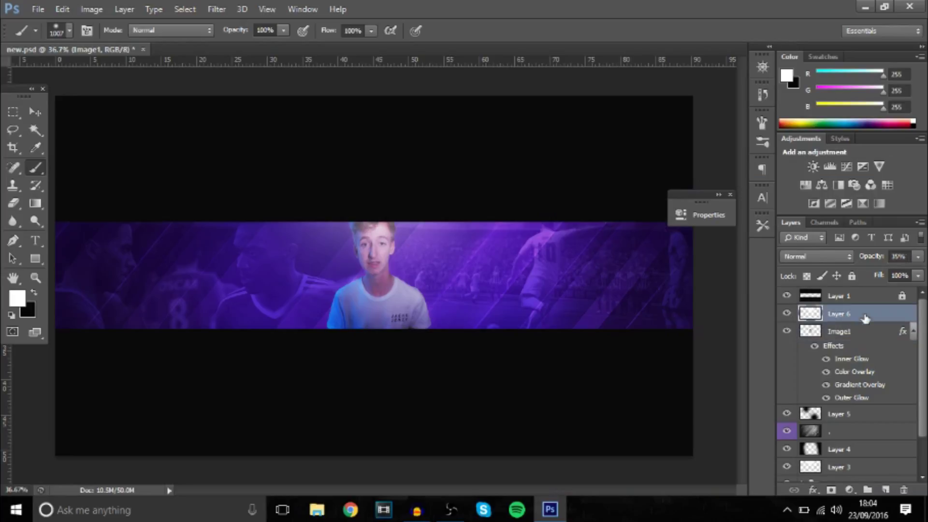
- Paint soft 6c00ff purple dabs over the face and shirt on new Layer 7
scroll(435, 306, up, 2)
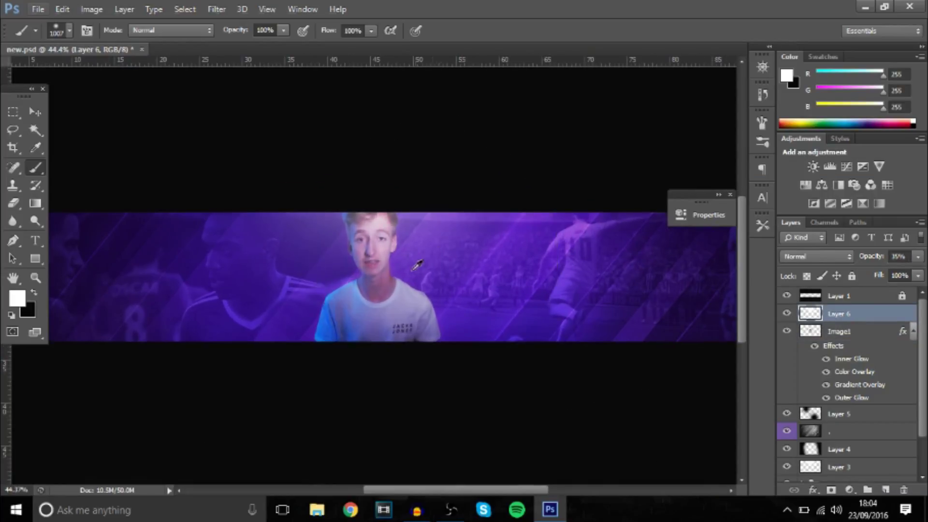
scroll(406, 254, down, 2)
click(889, 489)
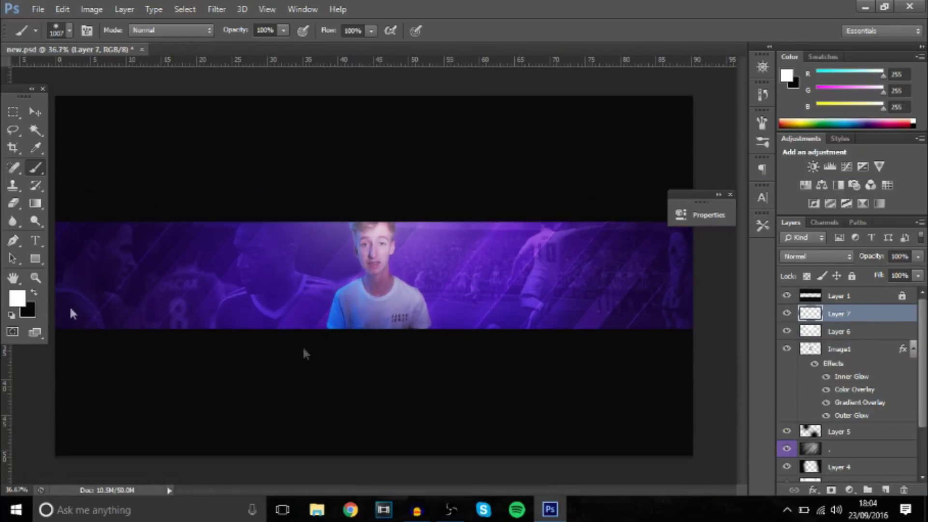
click(14, 299)
click(661, 190)
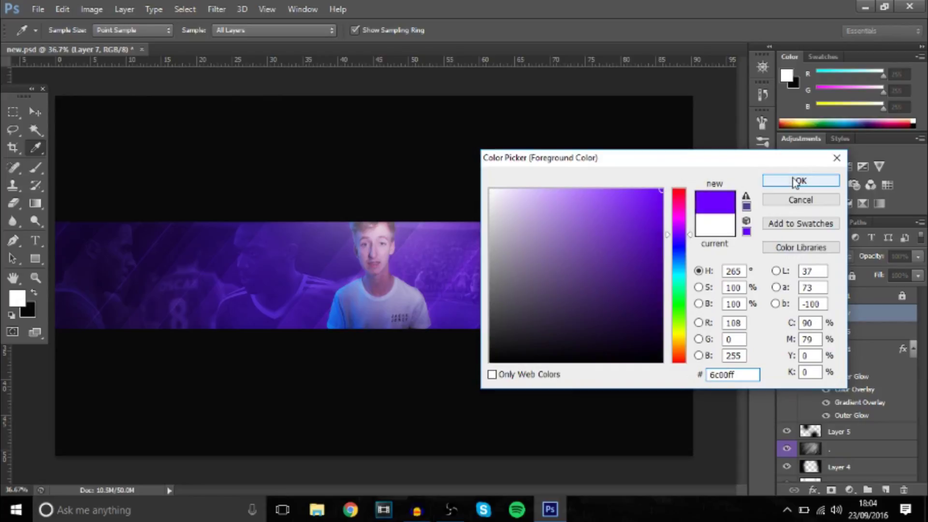
click(798, 181)
key(b)
click(367, 267)
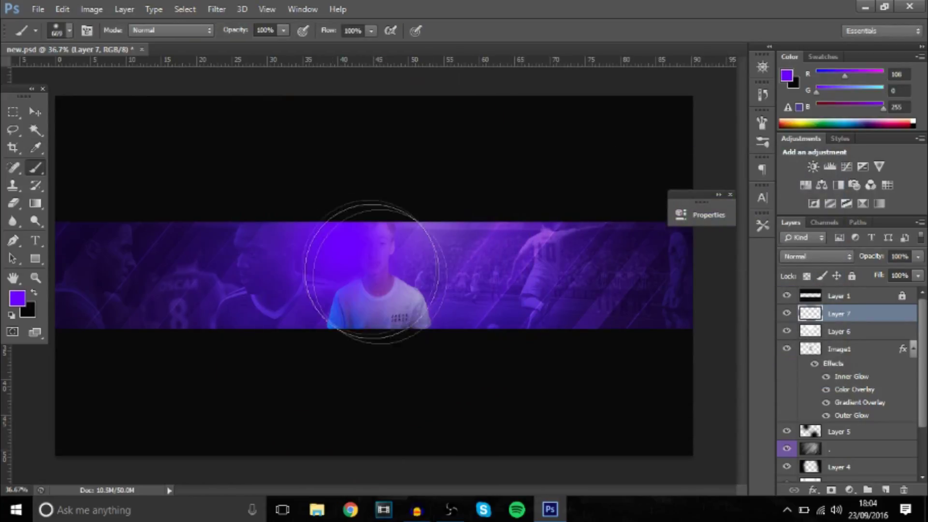
key(ctrl+z)
click(352, 256)
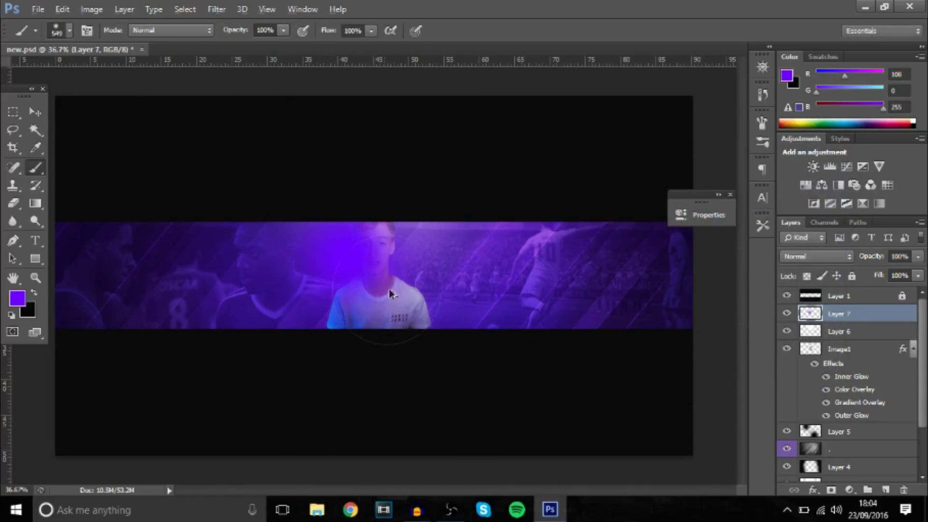
click(405, 307)
- Blend Layer 7 as Color Dodge at 55% opacity, then make the painting colour white
click(841, 257)
click(811, 105)
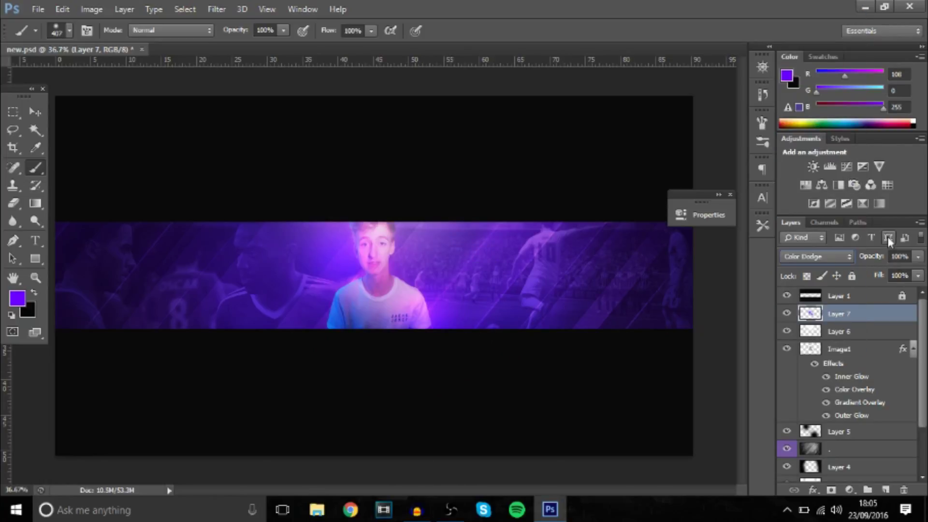
drag(869, 272, 886, 272)
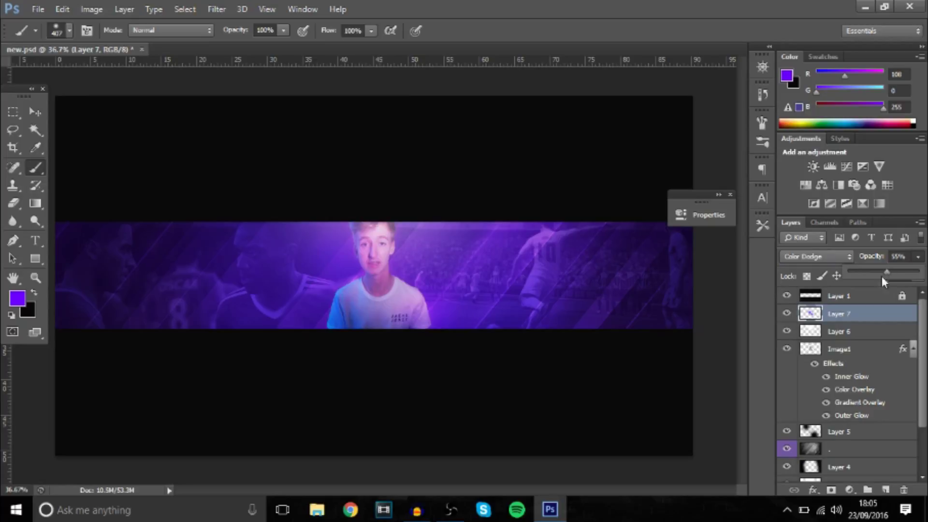
click(787, 314)
click(787, 314)
scroll(290, 280, up, 2)
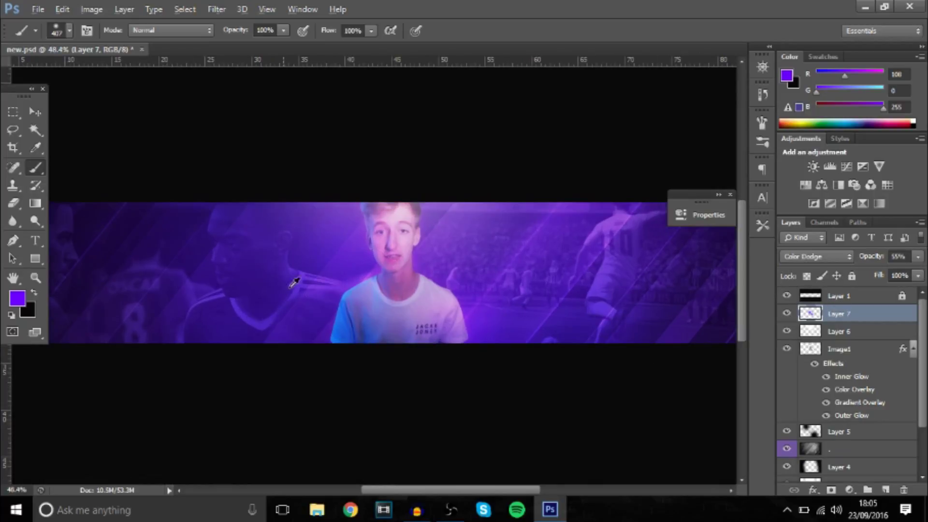
scroll(464, 257, up, 2)
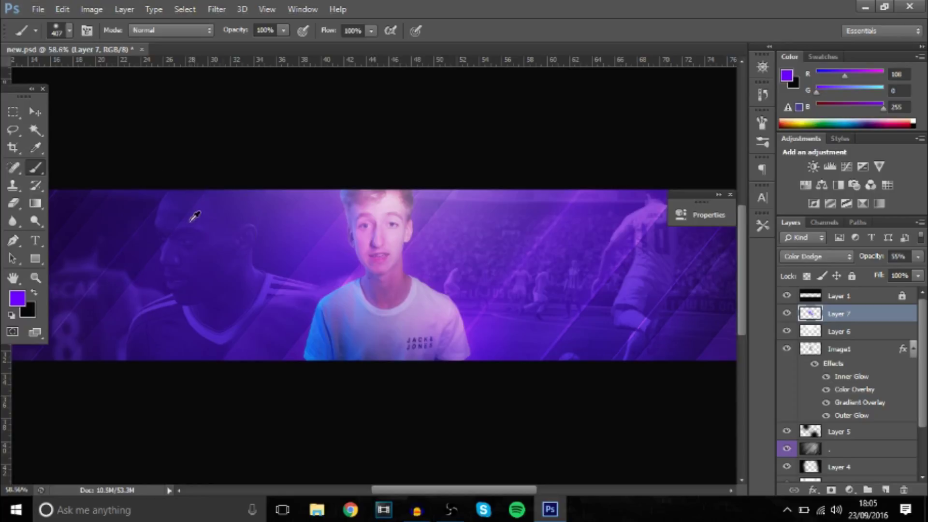
scroll(195, 219, down, 3)
click(17, 298)
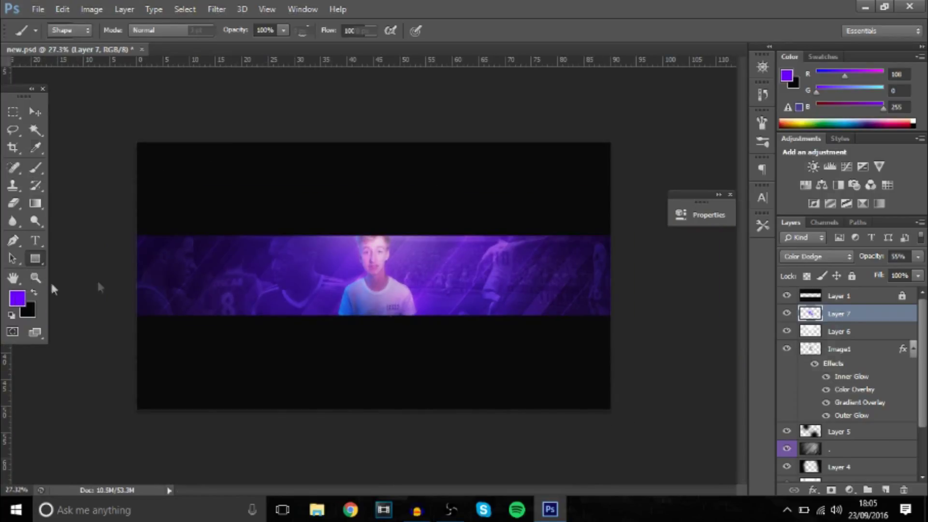
drag(522, 238, 484, 157)
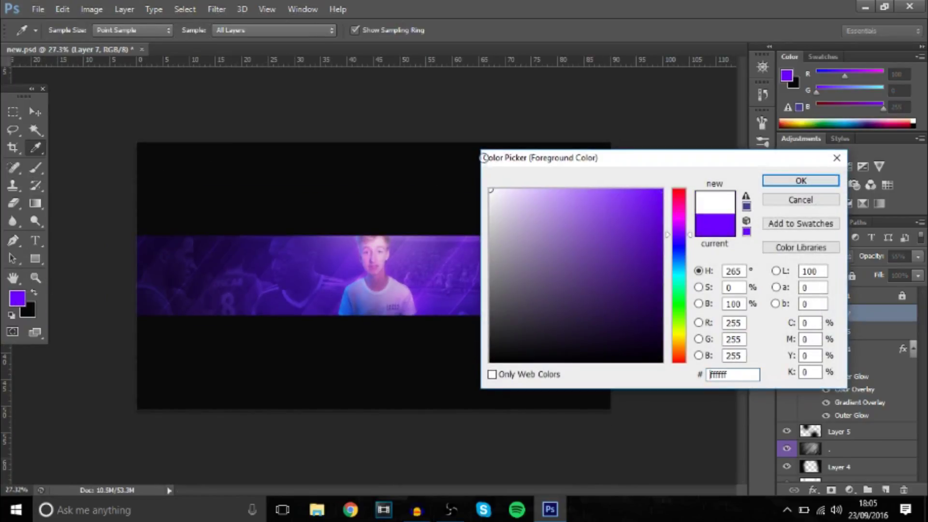
- Draw a white rectangle bar along the banner's bottom edge and rasterize the Rectangle 1 layer
click(771, 183)
key(u)
drag(126, 337, 652, 311)
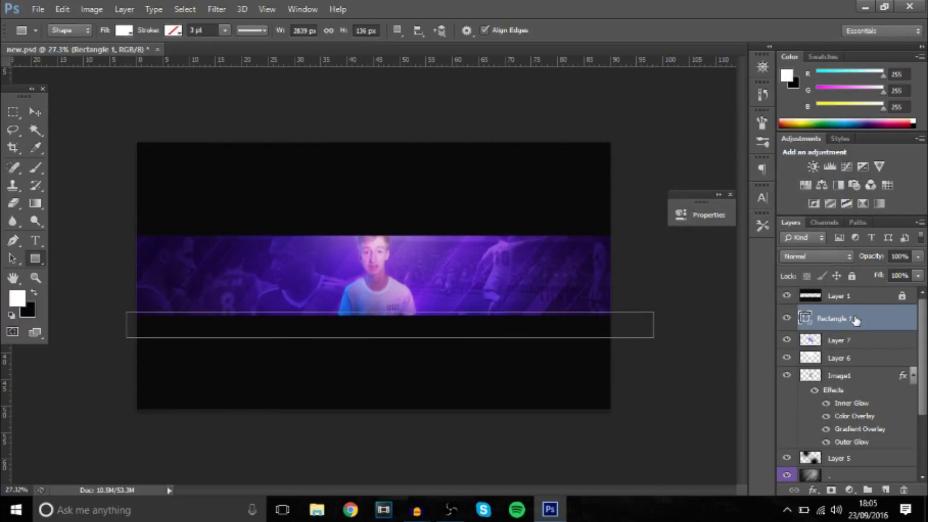
right_click(854, 314)
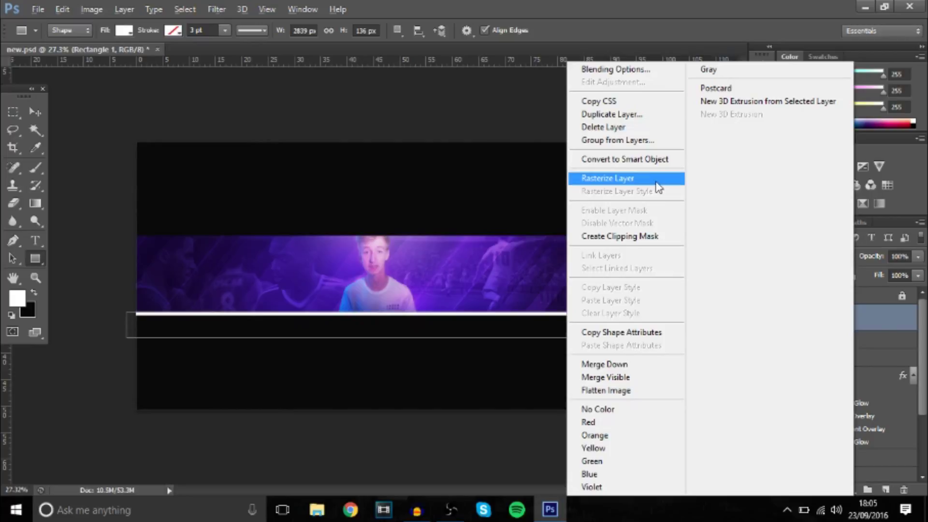
click(659, 178)
- Set Rectangle 1's blend mode to Overlay
scroll(445, 286, up, 3)
click(802, 256)
click(797, 175)
click(31, 104)
scroll(338, 290, down, 1)
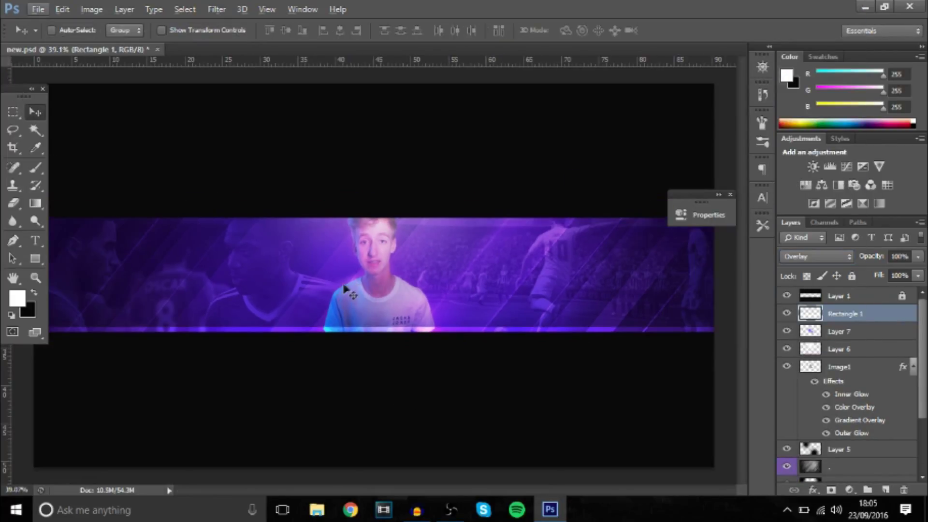
key(alt+f)
click(535, 357)
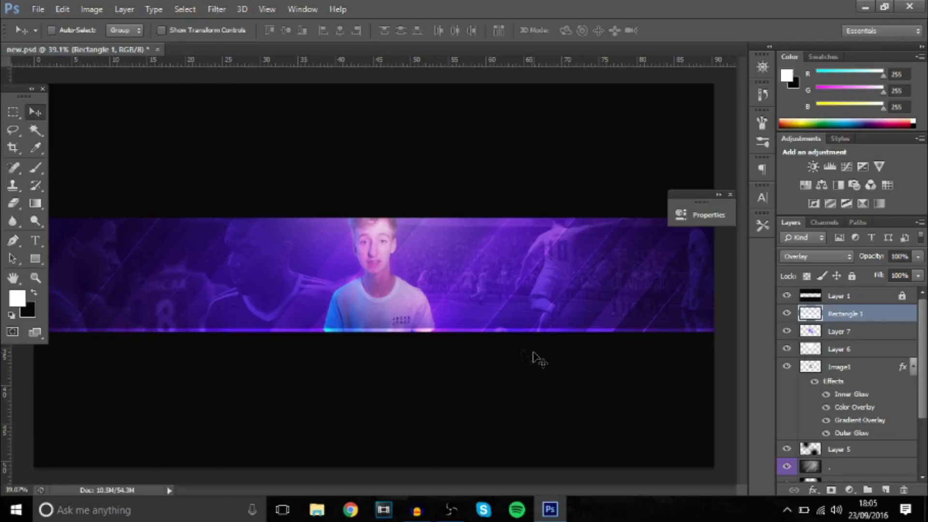
scroll(334, 273, down, 1)
click(13, 203)
- Fade the glow line's lower-left and lower-right ends with a ~638 px eraser
alt+right_click(235, 293)
alt+right_click(152, 293)
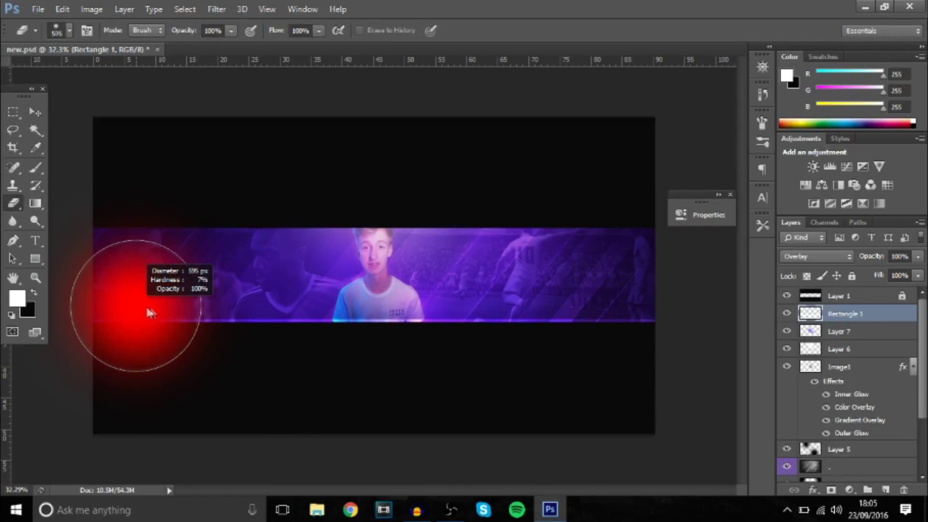
click(106, 303)
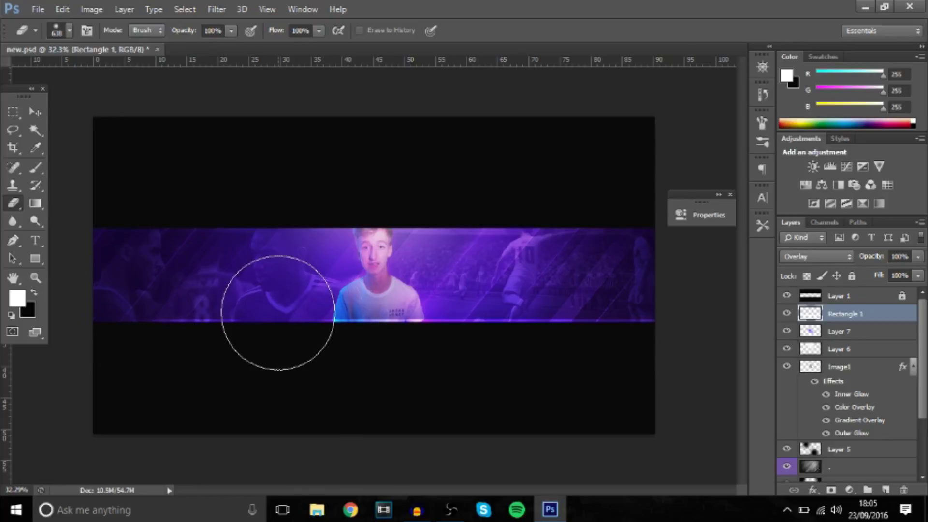
click(483, 321)
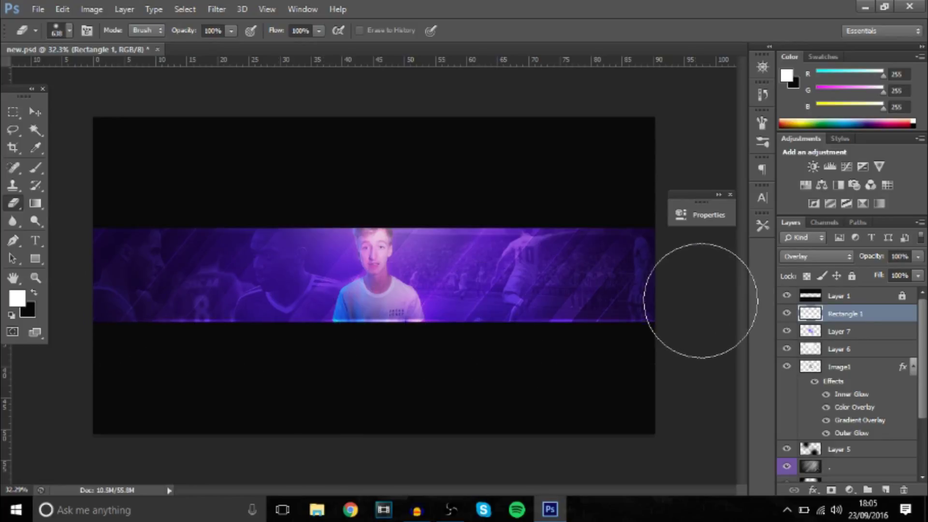
scroll(477, 245, up, 3)
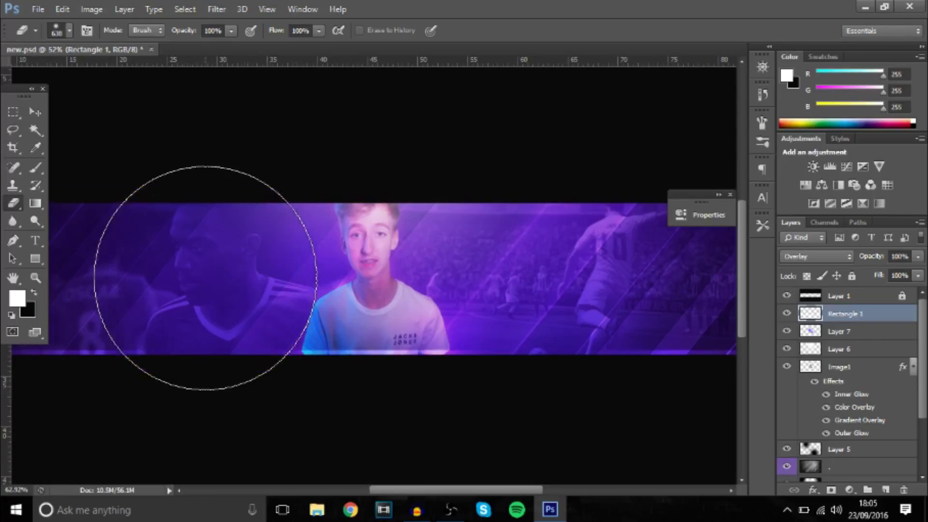
scroll(204, 271, down, 3)
scroll(199, 269, up, 1)
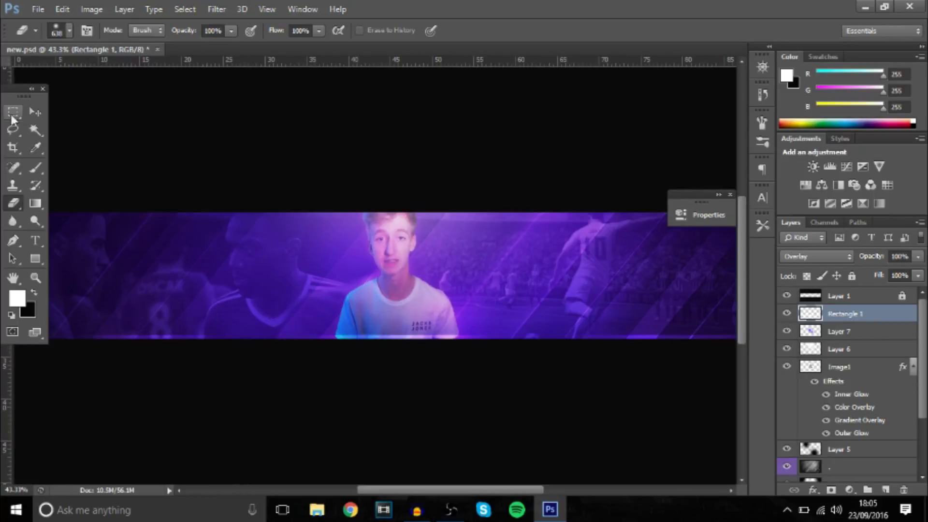
click(42, 114)
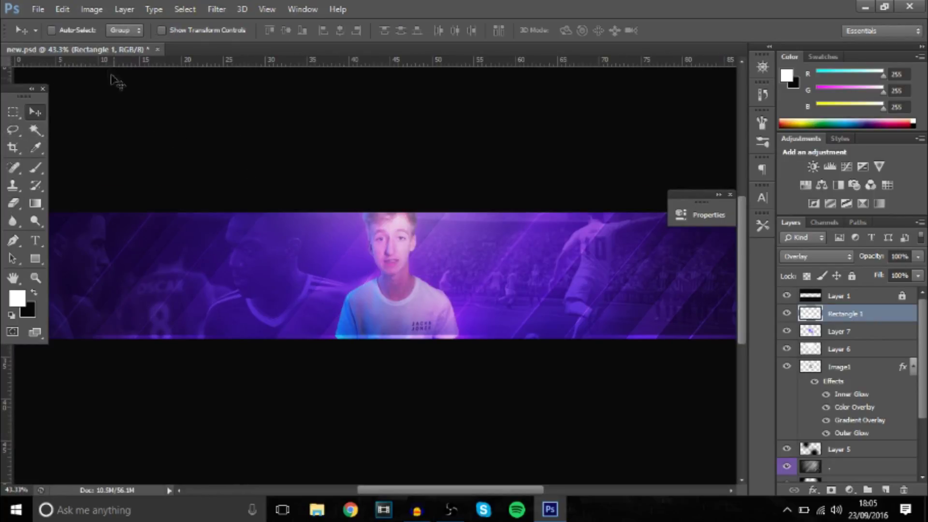
click(31, 11)
- Open the Timpers 4K GFX Pack PSD from the Desktop's gfx packs folder
click(49, 37)
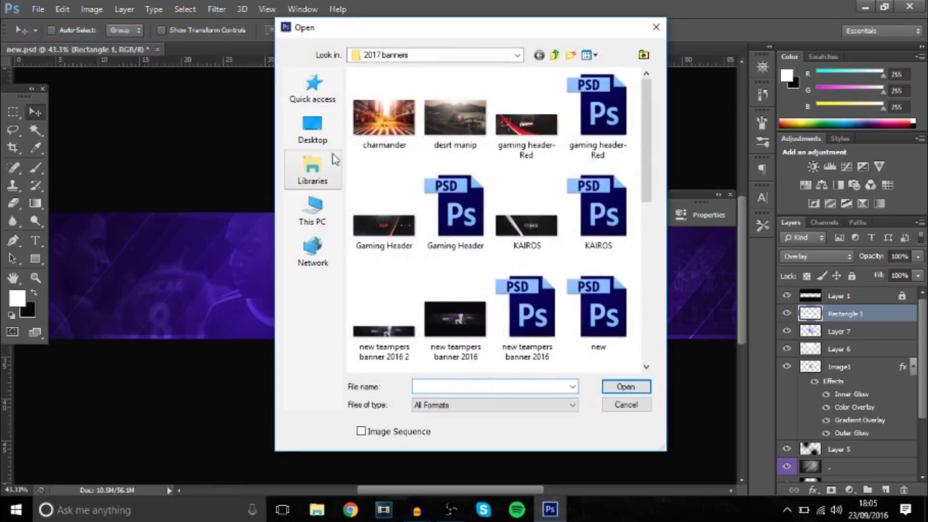
click(312, 128)
scroll(499, 226, down, 3)
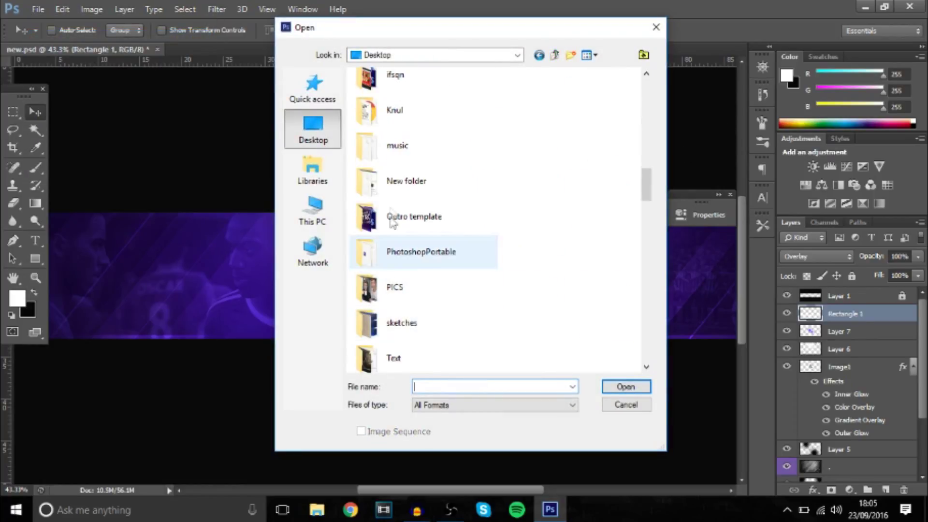
scroll(403, 185, up, 1)
double_click(420, 107)
click(421, 182)
double_click(421, 186)
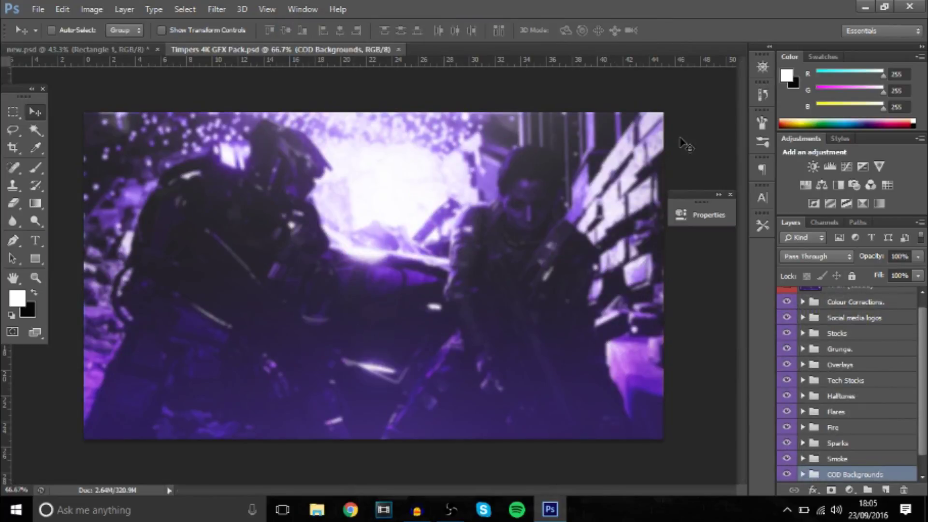
- Drag the B/W smoke texture from the Overlays group into new.psd
click(803, 349)
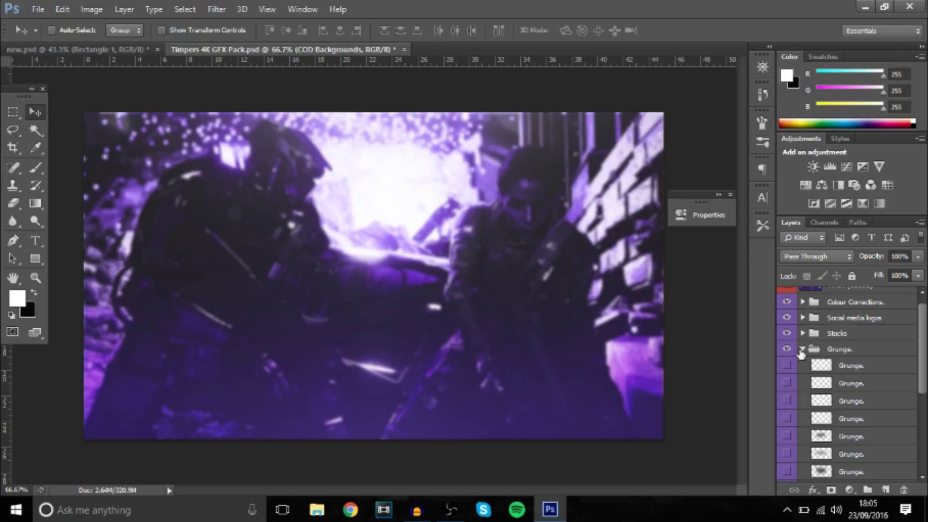
click(802, 349)
click(799, 366)
click(802, 366)
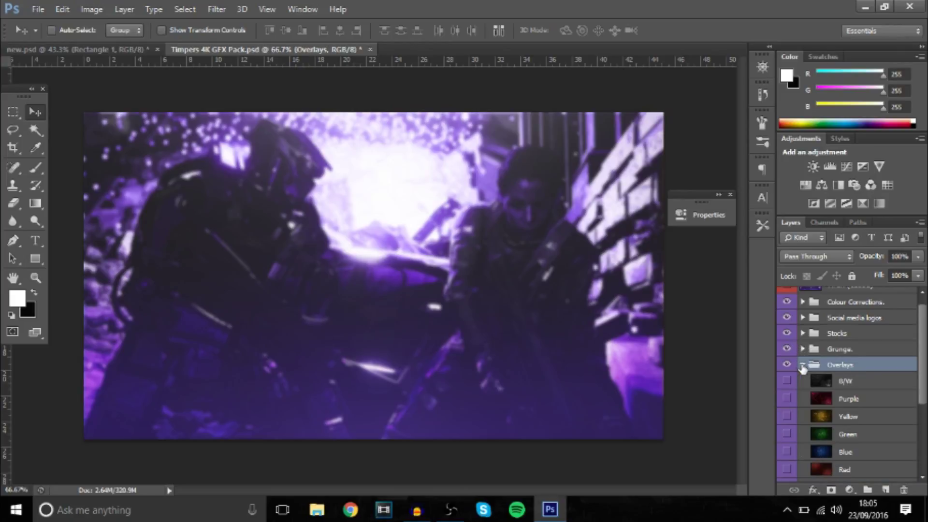
drag(792, 387, 285, 213)
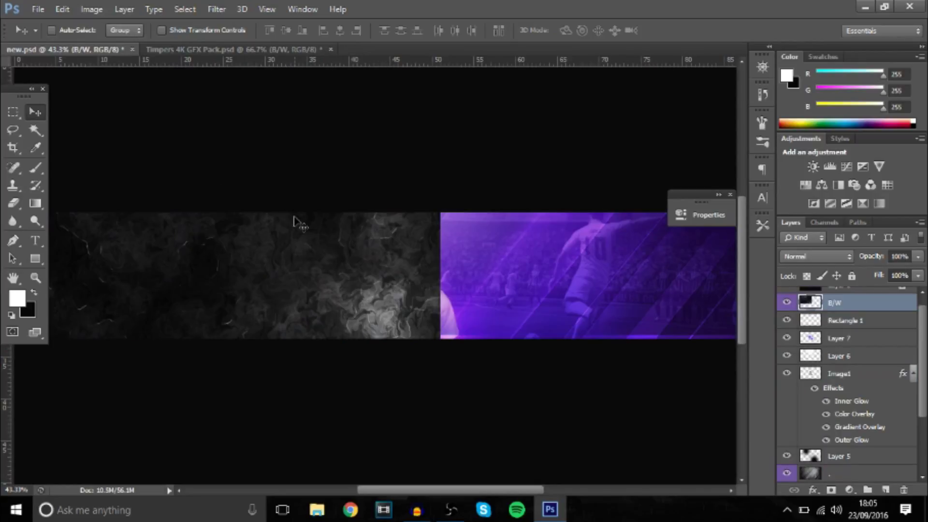
- Place the B/W smoke layer below Image1 and scale it to fill the banner
key(ctrl+0)
drag(862, 315, 870, 446)
key(ctrl+t)
drag(374, 263, 487, 279)
drag(507, 350, 659, 437)
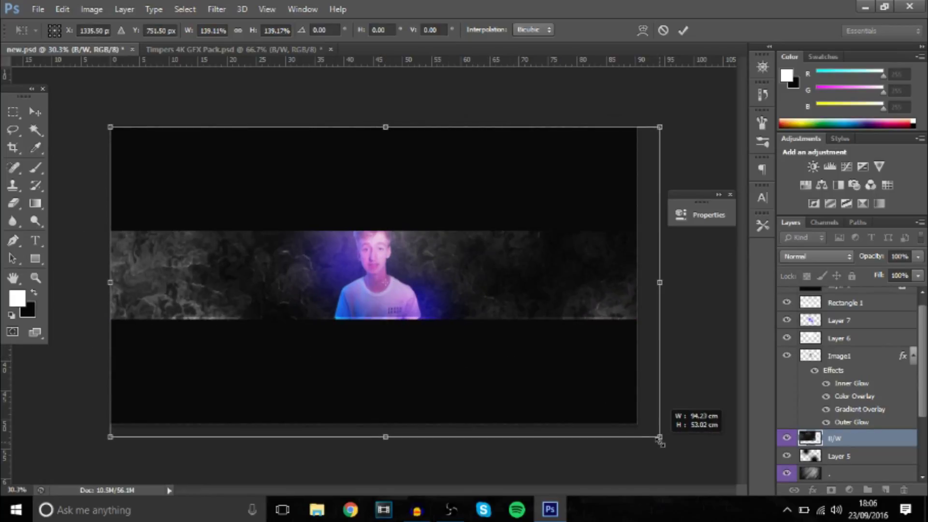
key(Return)
- Set the smoke layer's blend mode to Overlay at 45% opacity
click(821, 256)
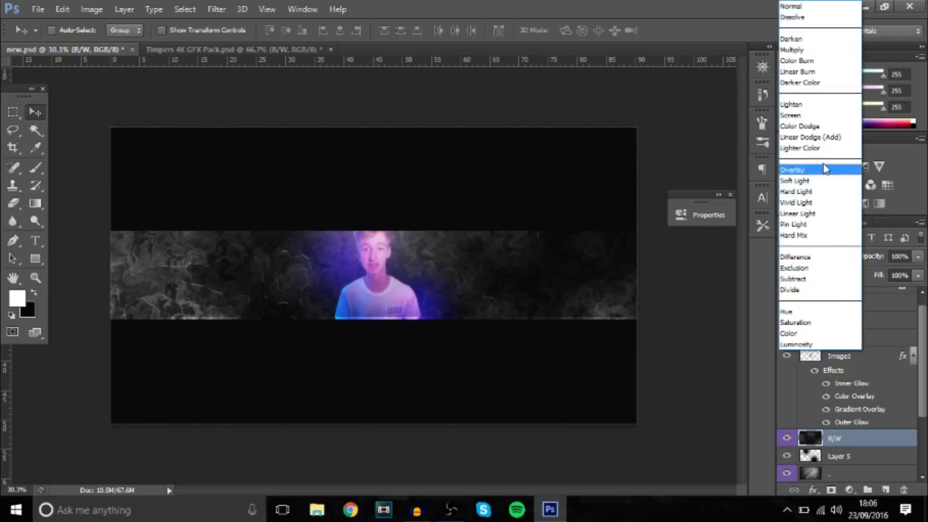
click(829, 122)
click(821, 255)
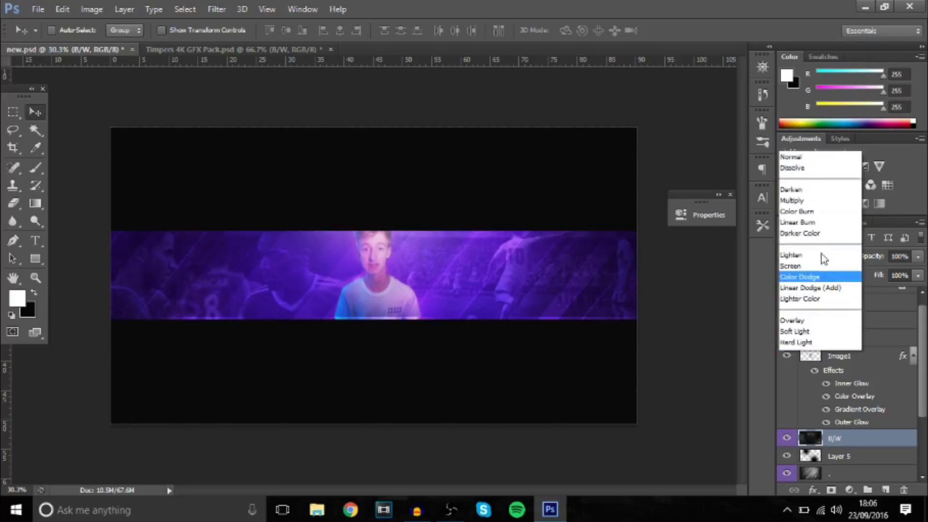
click(804, 172)
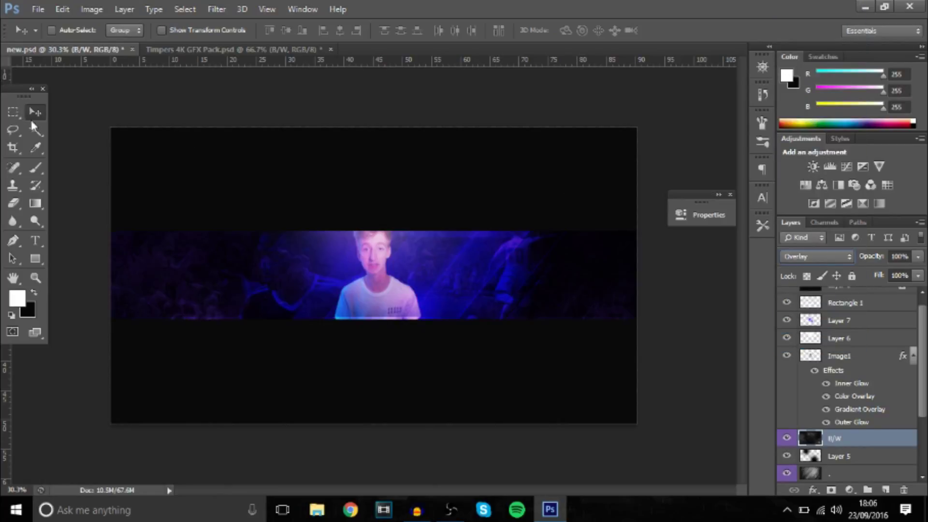
scroll(286, 244, up, 3)
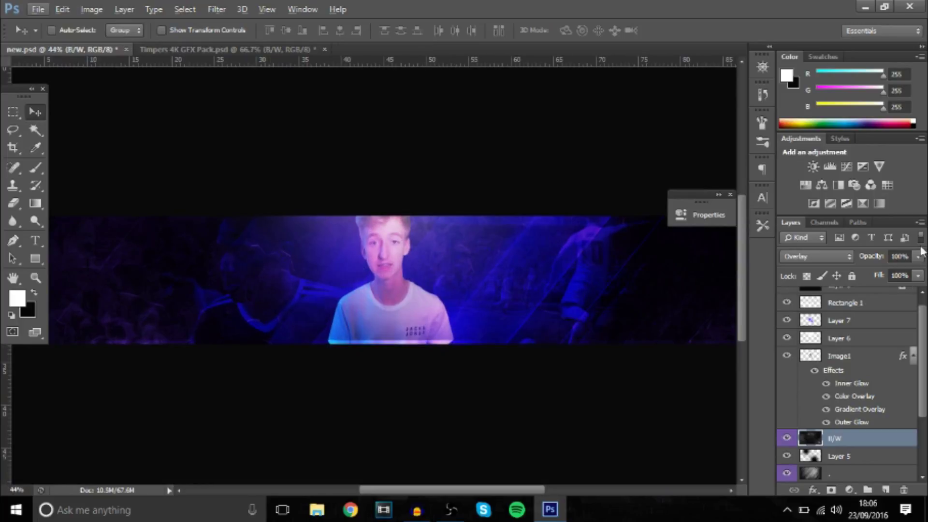
drag(860, 271, 878, 273)
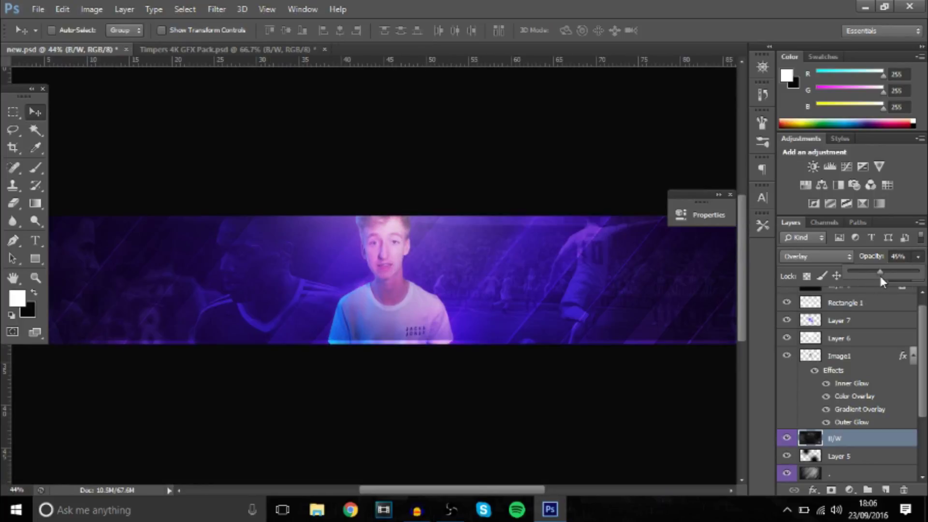
scroll(392, 273, up, 2)
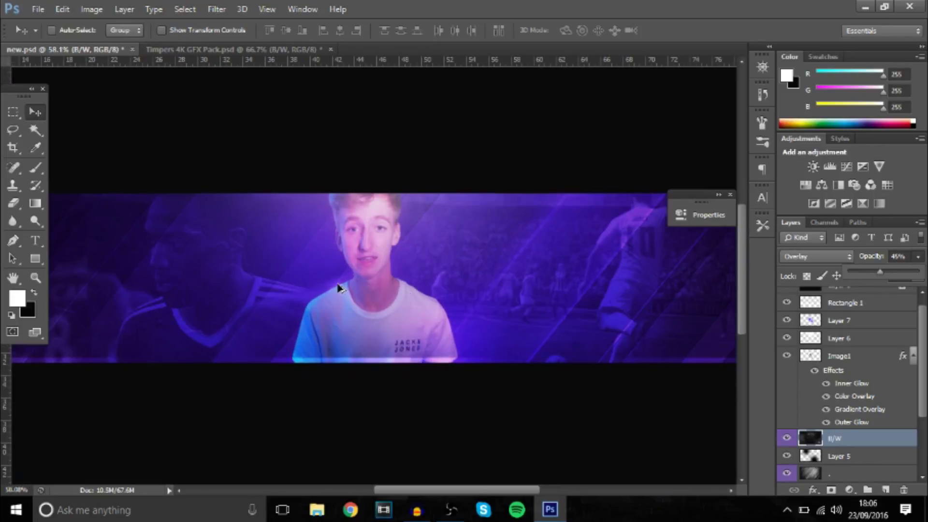
scroll(341, 285, down, 4)
scroll(345, 270, up, 3)
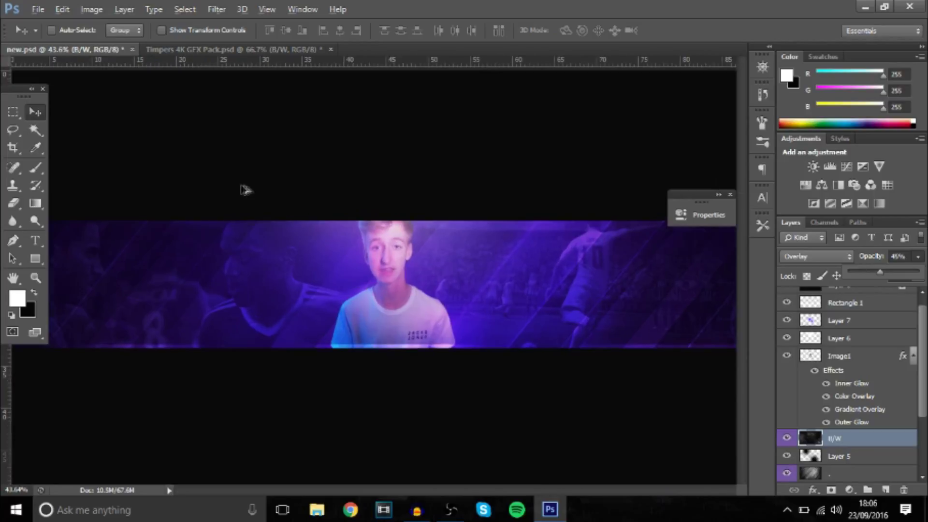
scroll(246, 189, up, 1)
scroll(486, 398, up, 1)
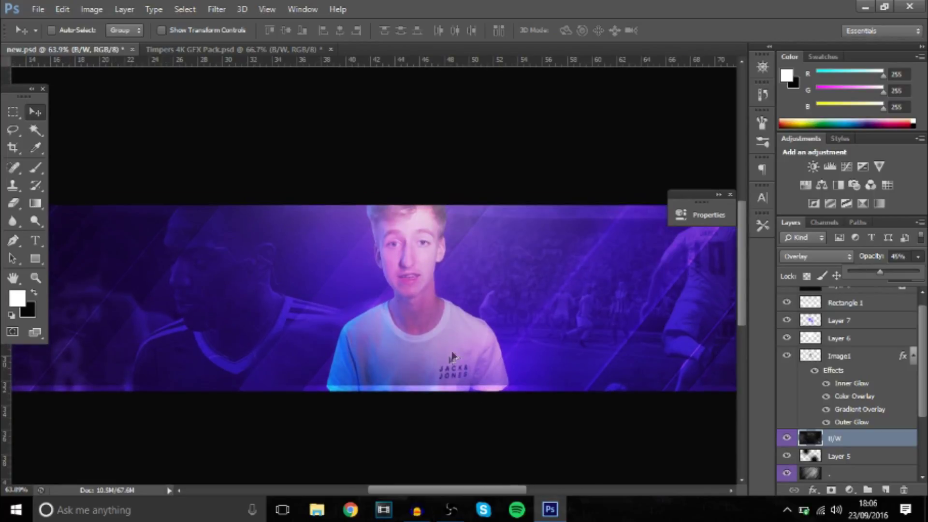
scroll(453, 355, up, 1)
scroll(227, 295, down, 4)
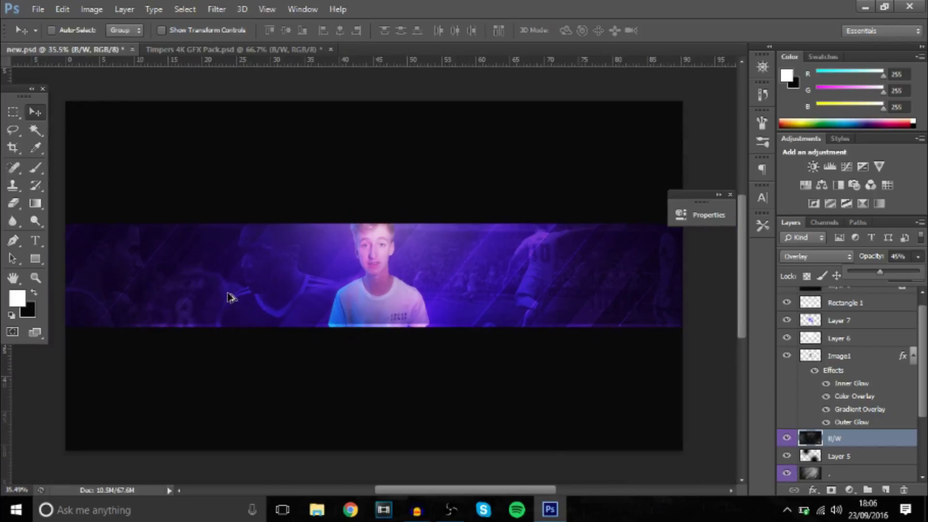
scroll(230, 296, up, 1)
- Type TIMPERS on the banner in the Edo SZ font at 187 pt
click(30, 241)
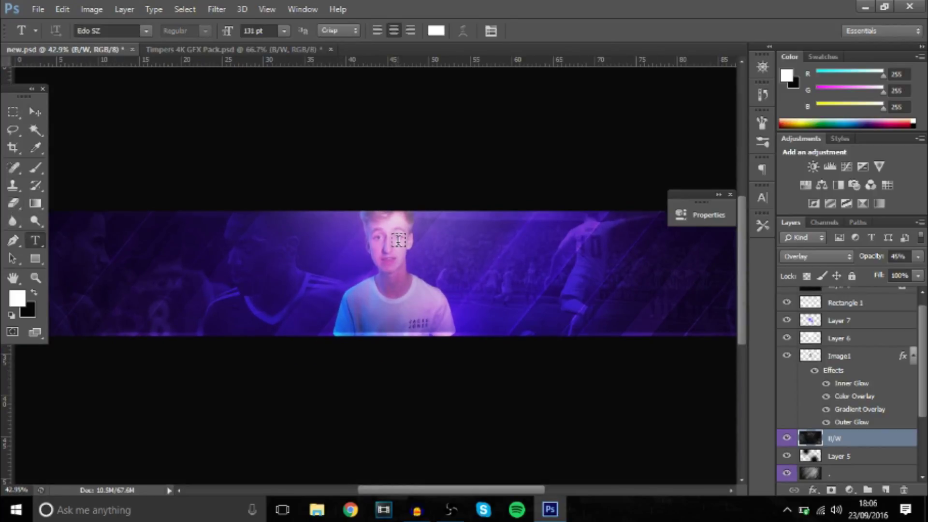
click(260, 274)
text(TIMPERS)
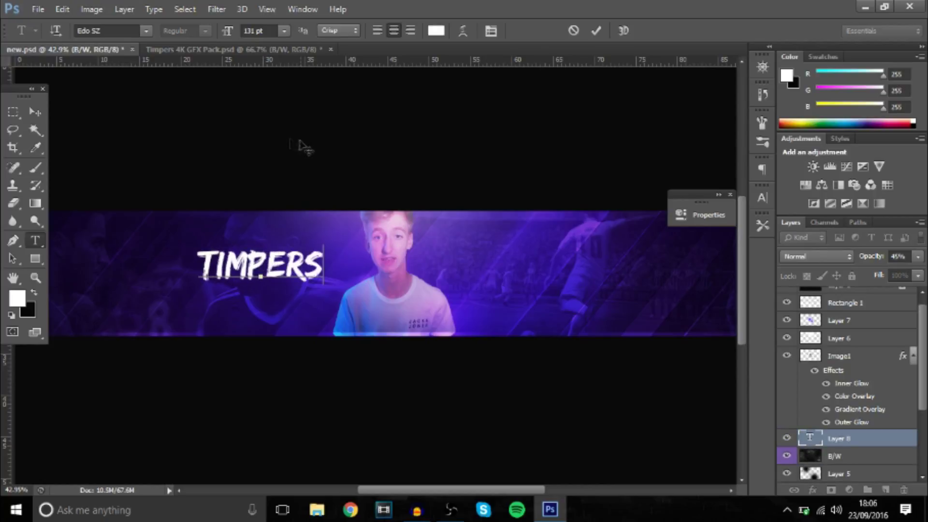
key(ctrl+a)
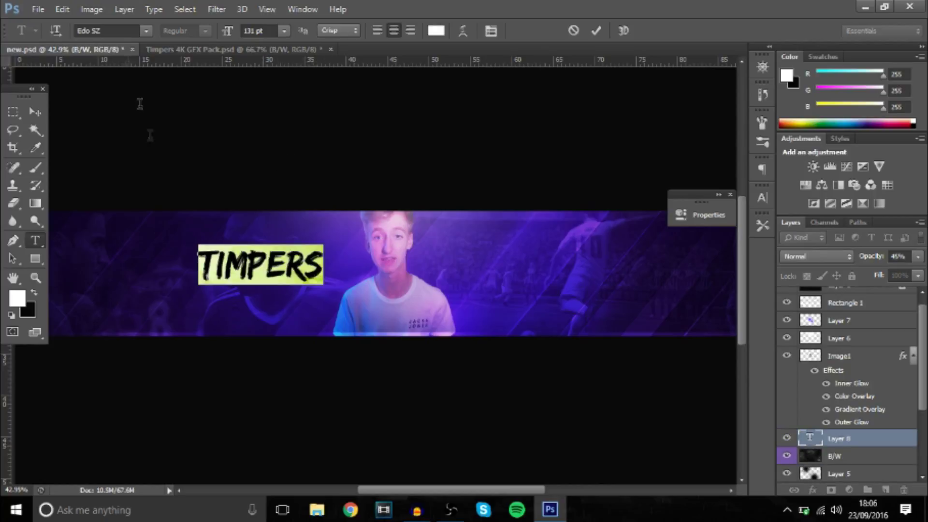
click(146, 31)
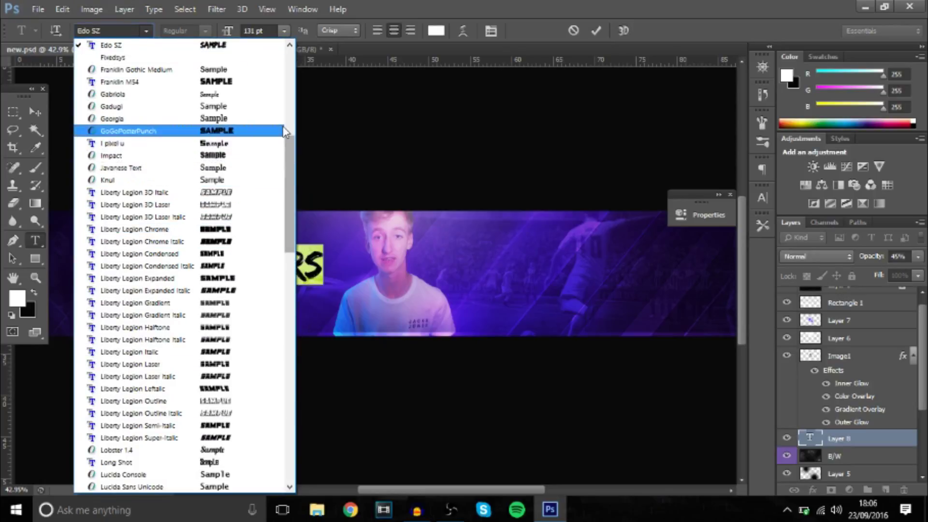
click(251, 131)
click(146, 31)
drag(296, 191, 299, 99)
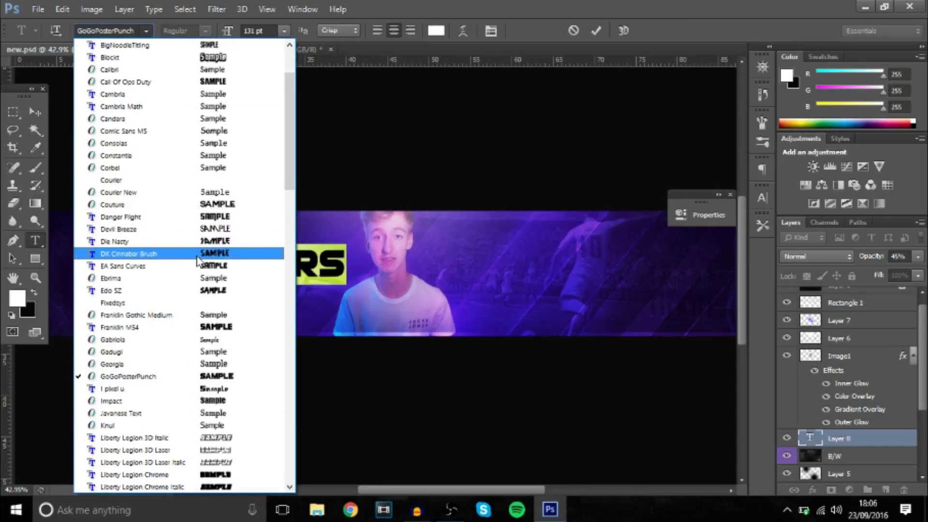
click(193, 291)
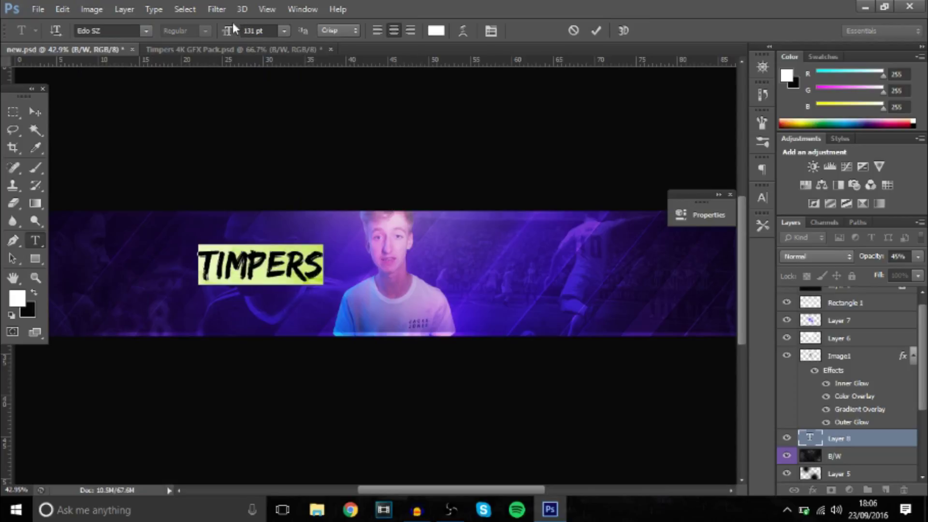
drag(242, 28, 309, 30)
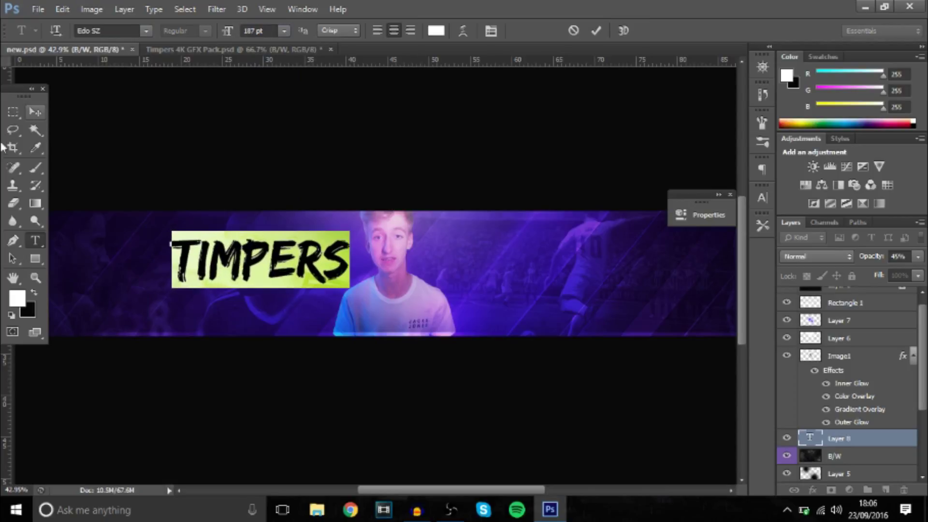
- Centre the TIMPERS text on the banner and scale it up, keeping it level
click(34, 114)
drag(234, 193, 338, 203)
key(ctrl+t)
drag(490, 239, 546, 218)
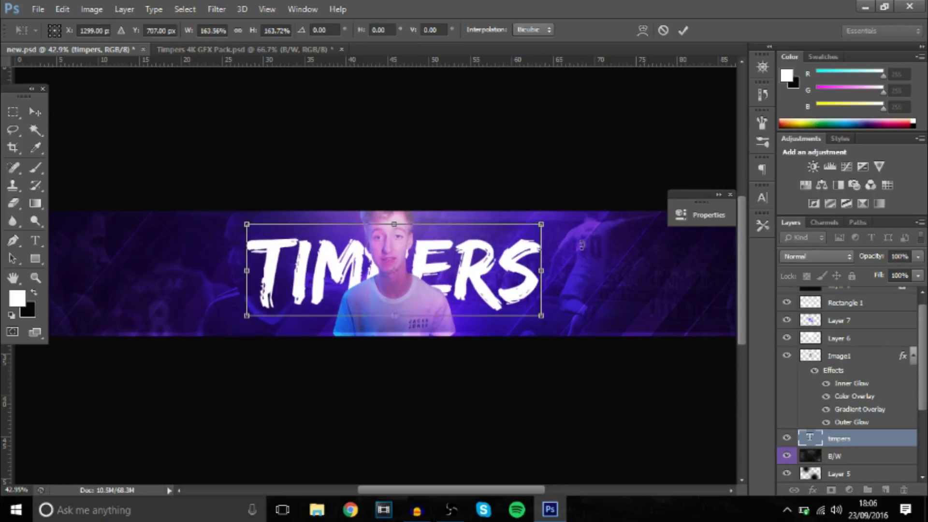
mouse_move(582, 246)
mouse_down()
mouse_move(587, 227)
mouse_move(591, 243)
mouse_up()
key(Return)
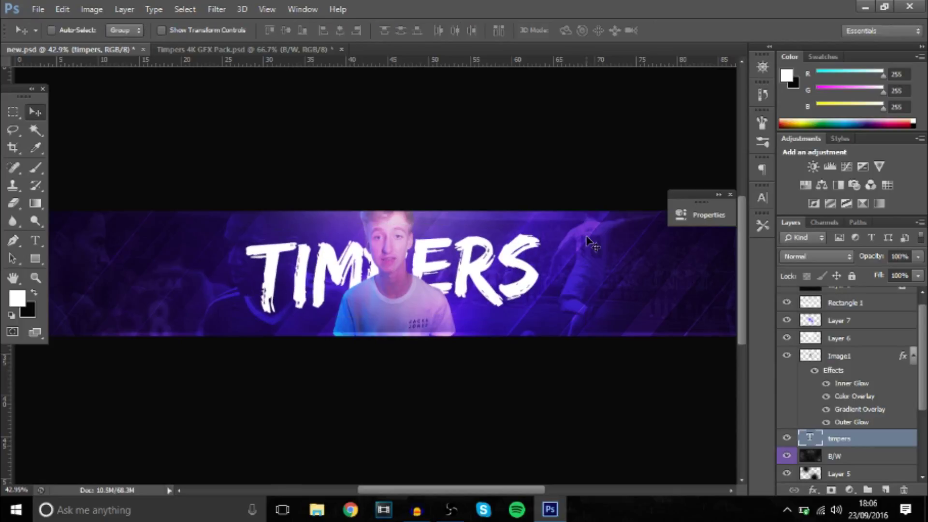